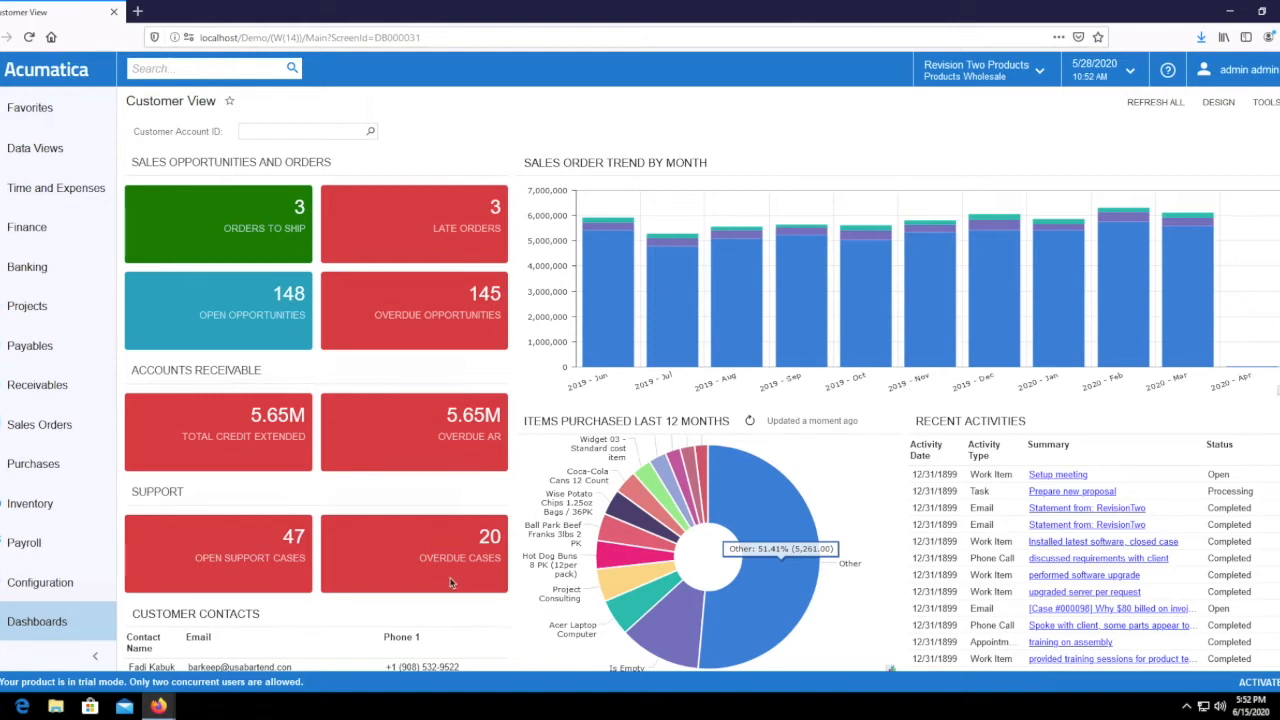
- Create a new Payables document in Bills and Adjustments with its type set to Prepayment
{"action": "left_click", "coordinate": [42, 352]}
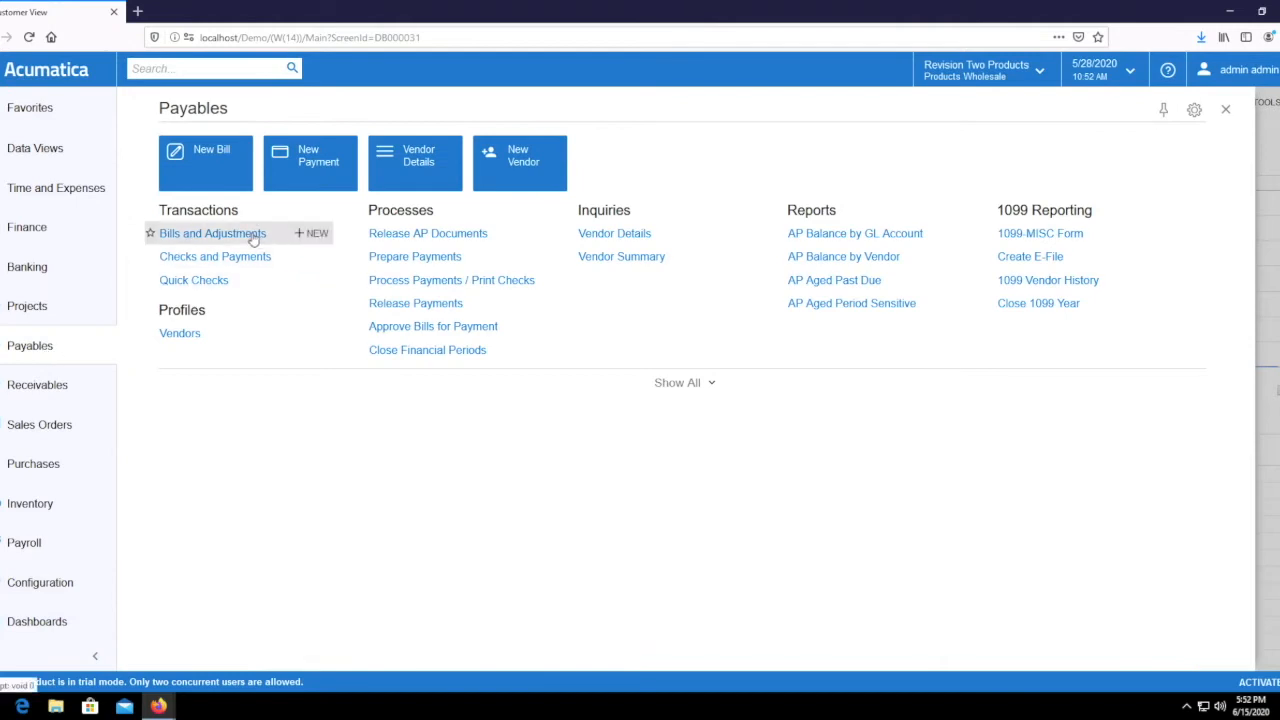
{"action": "left_click", "coordinate": [318, 237]}
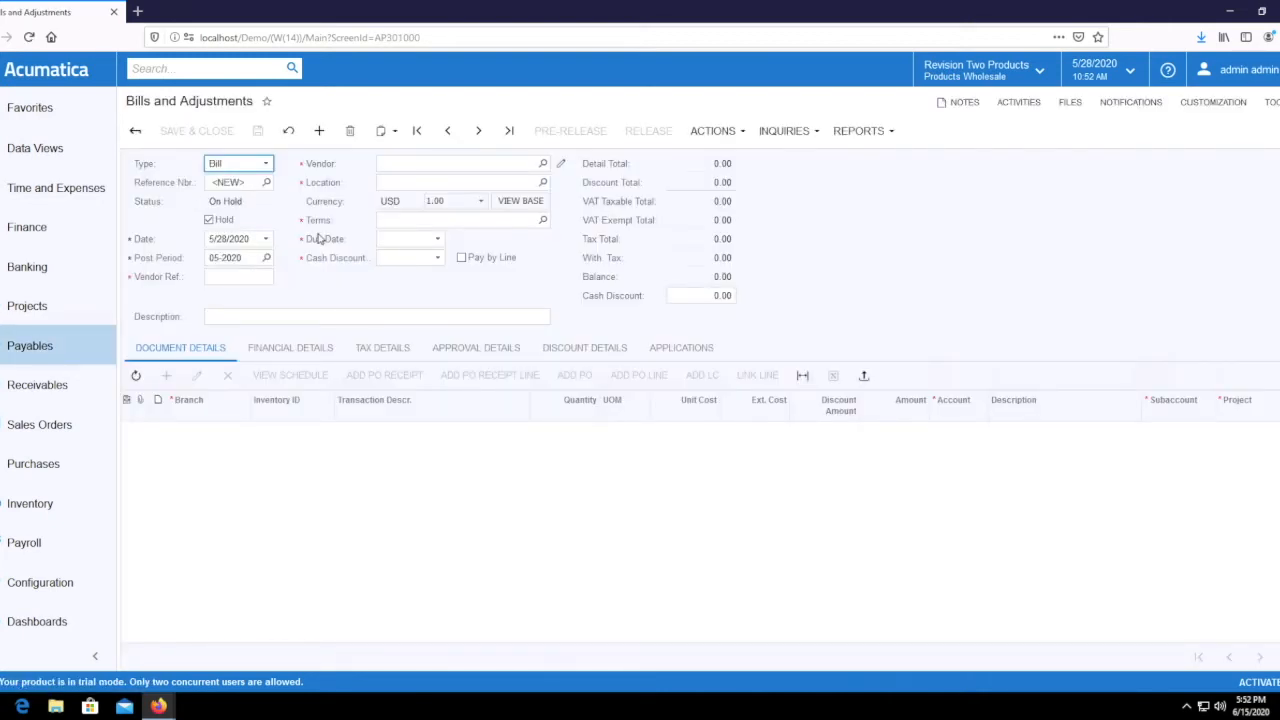
{"action": "left_click", "coordinate": [267, 168]}
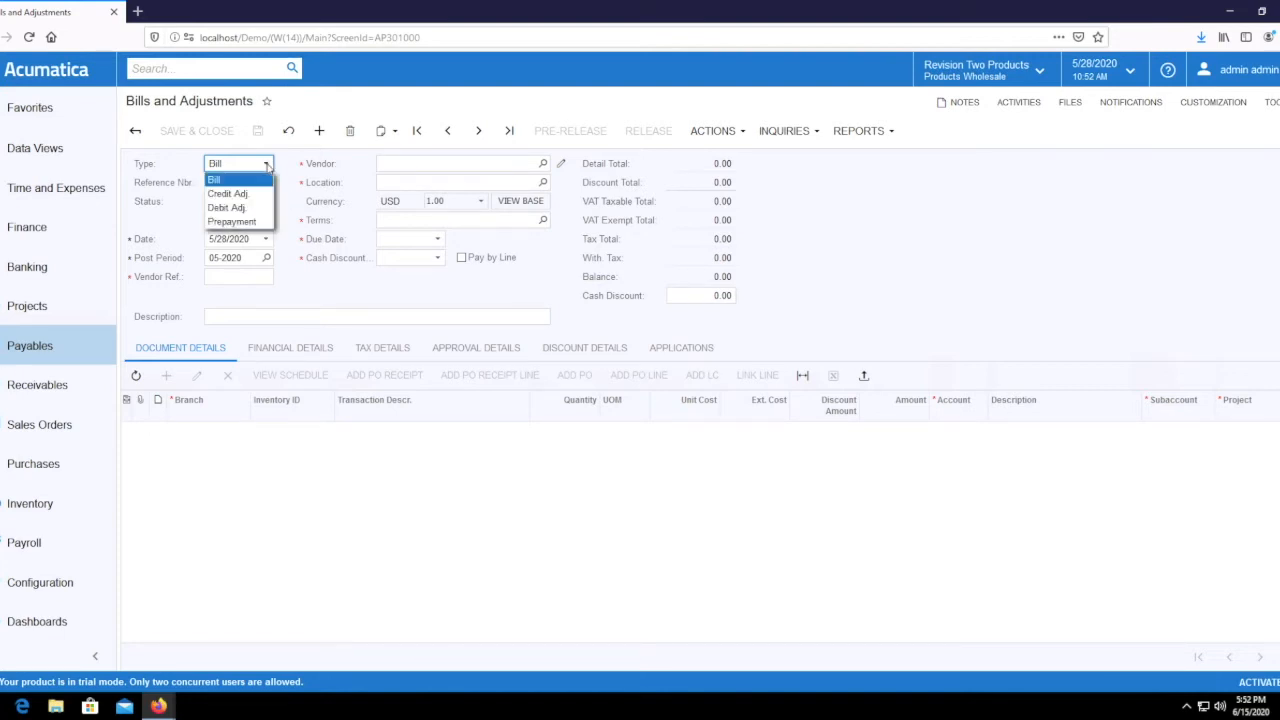
{"action": "left_click", "coordinate": [252, 222]}
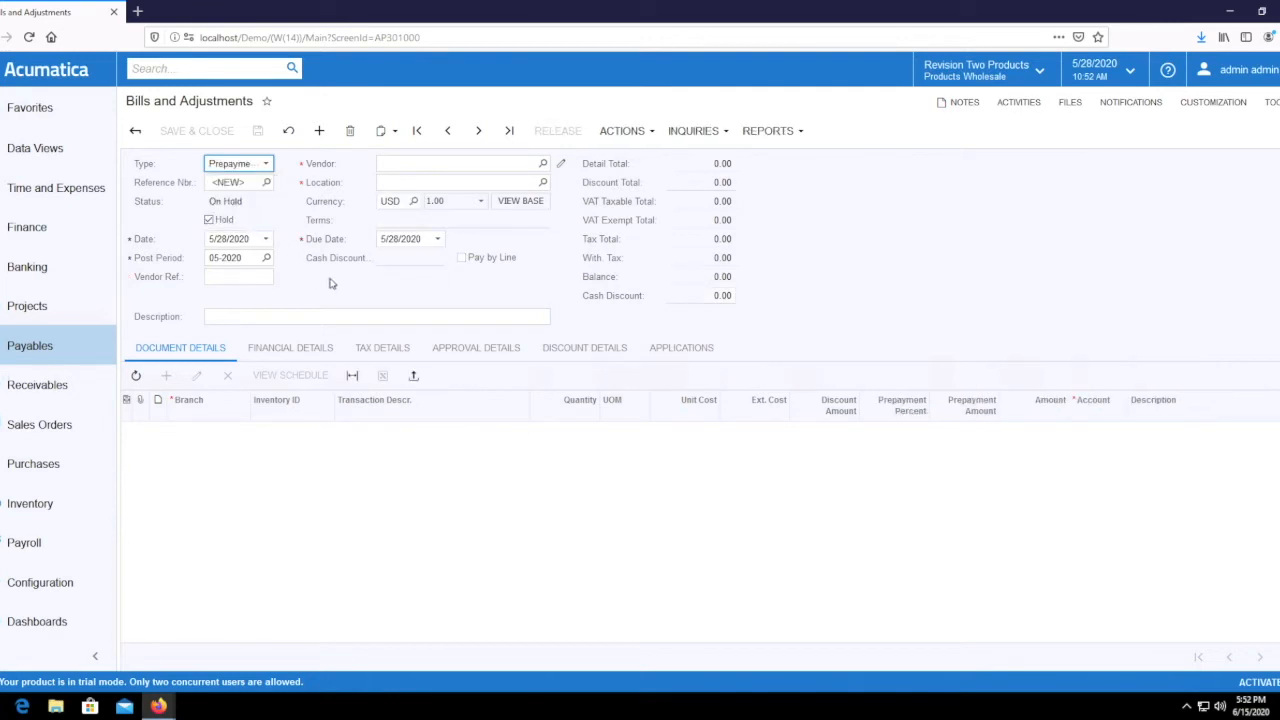
- Enter the vendor reference PP-05282020 and the description "25% deposit for the fall garment order" on the prepayment
{"action": "left_click", "coordinate": [238, 276]}
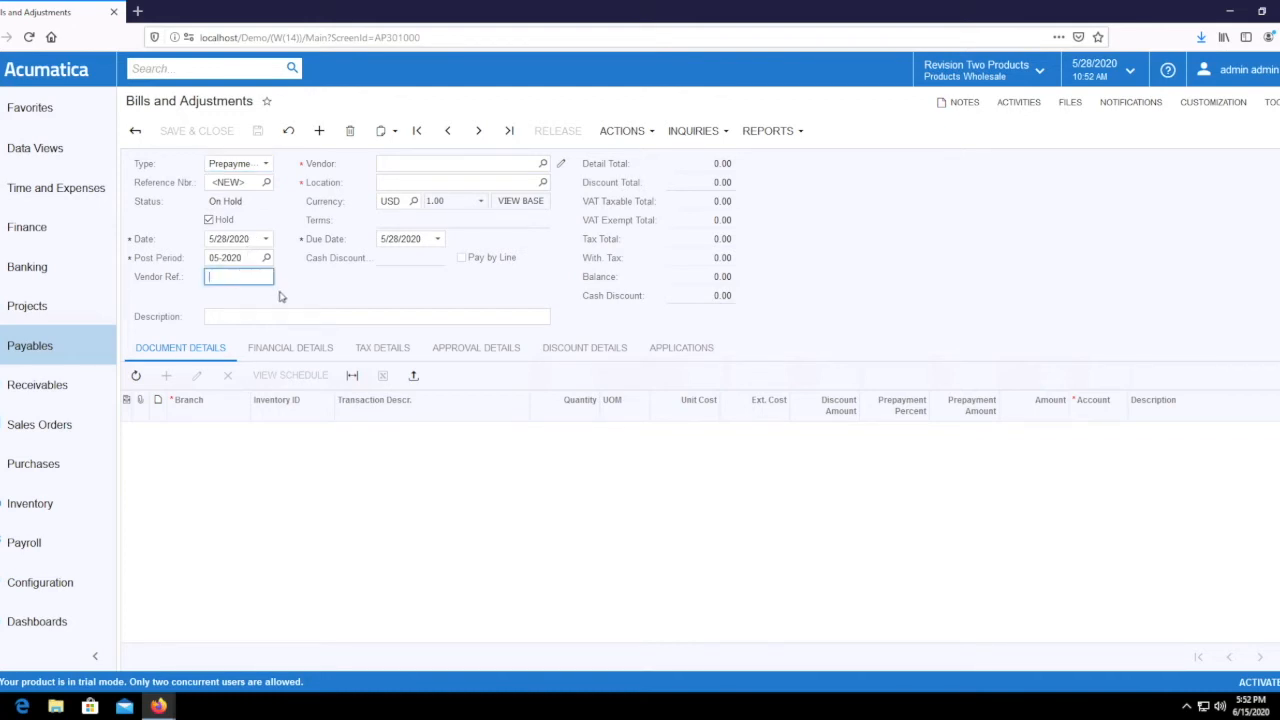
{"action": "type", "text": "PP-05282020"}
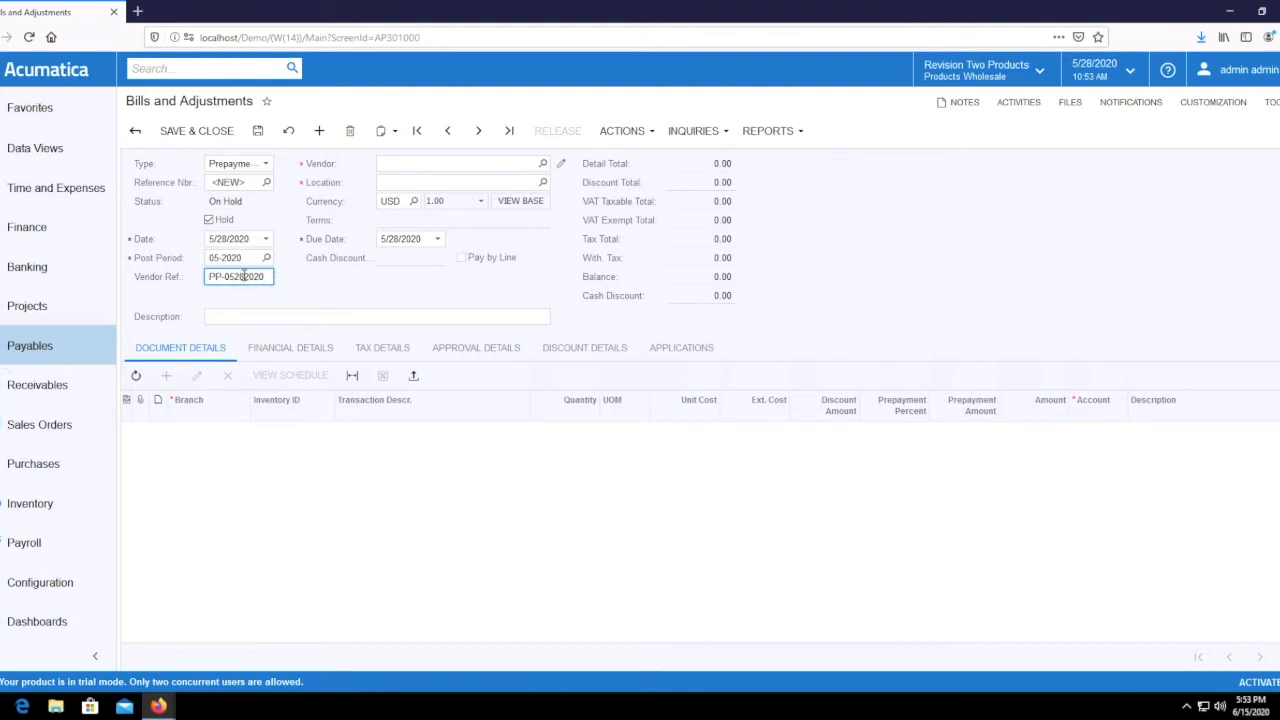
{"action": "left_click", "coordinate": [240, 317]}
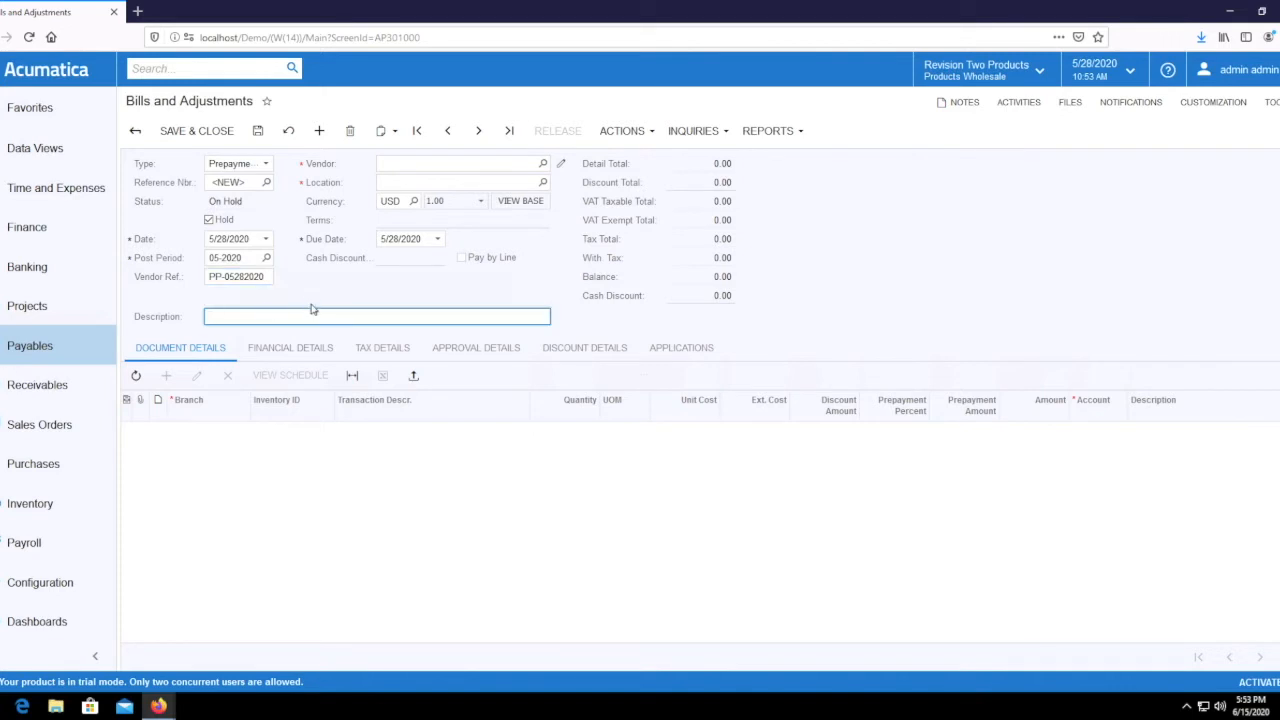
{"action": "type", "text": "25% deposit for the fall garment order"}
- Select CONXIAN - XIANGTAN Apparel as the prepayment's vendor and check the vendor reference
{"action": "left_click", "coordinate": [430, 164]}
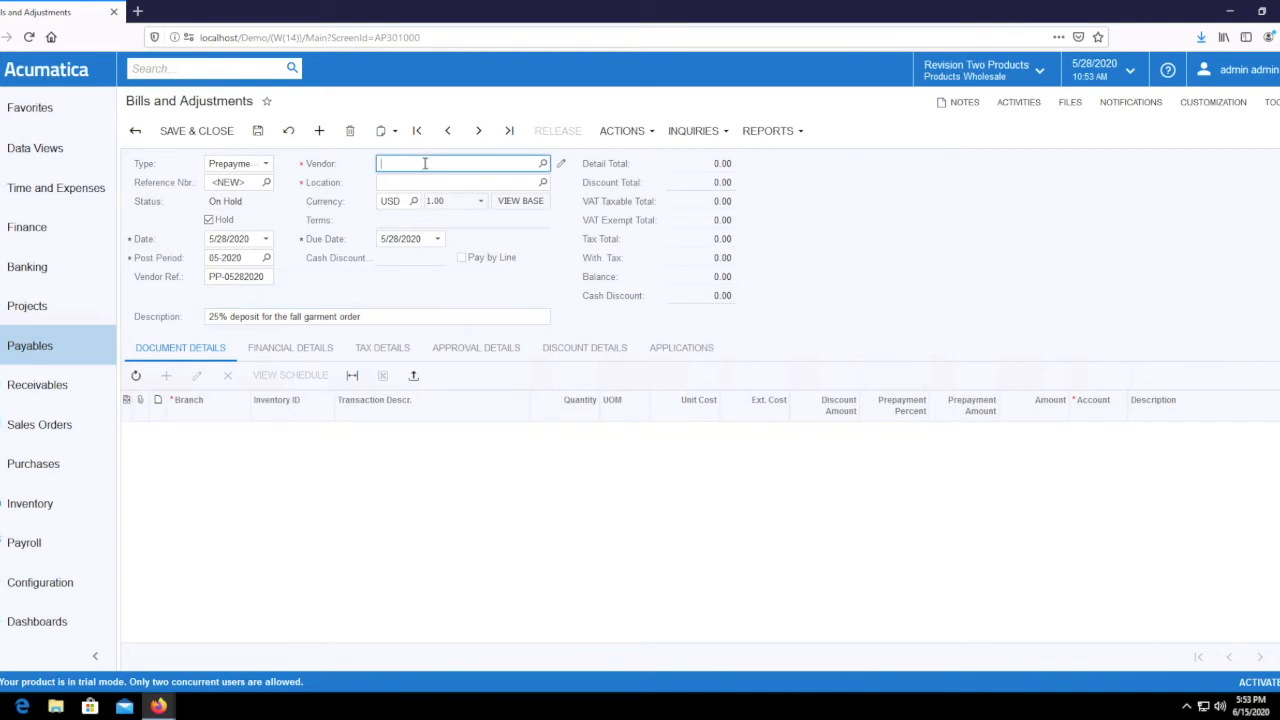
{"action": "left_click", "coordinate": [543, 163]}
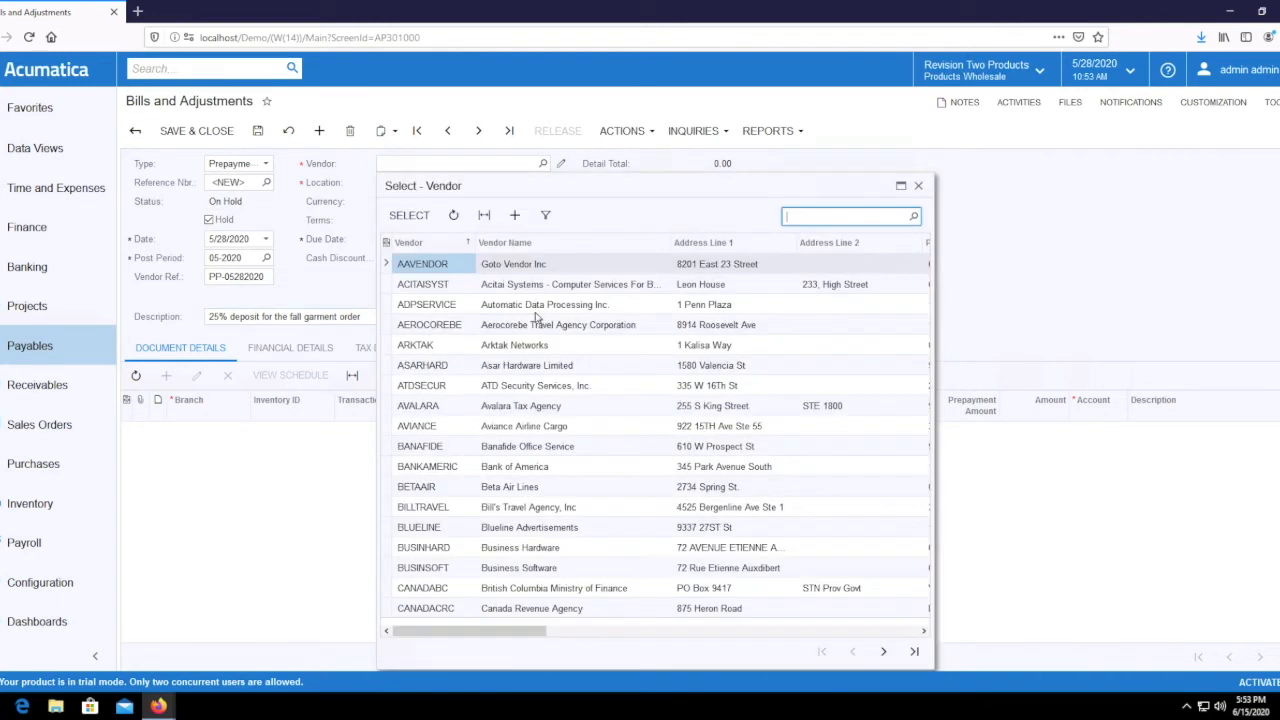
{"action": "left_click", "coordinate": [883, 651]}
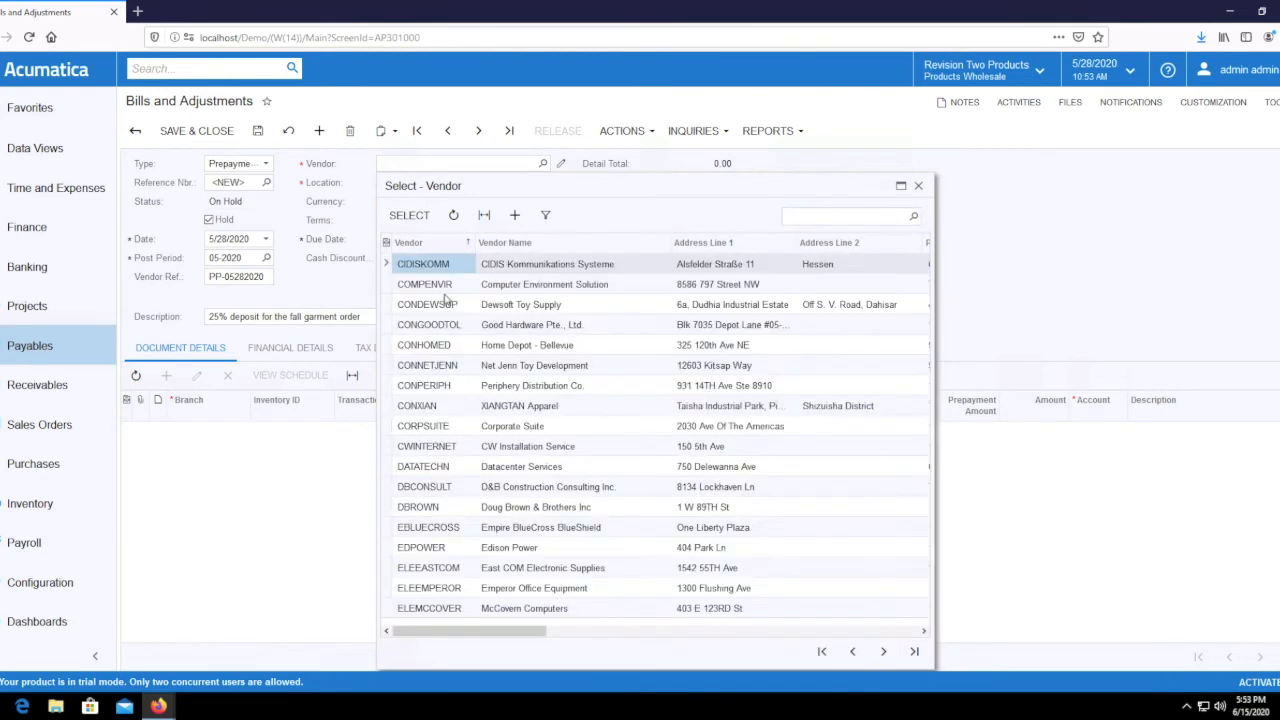
{"action": "double_click", "coordinate": [427, 406]}
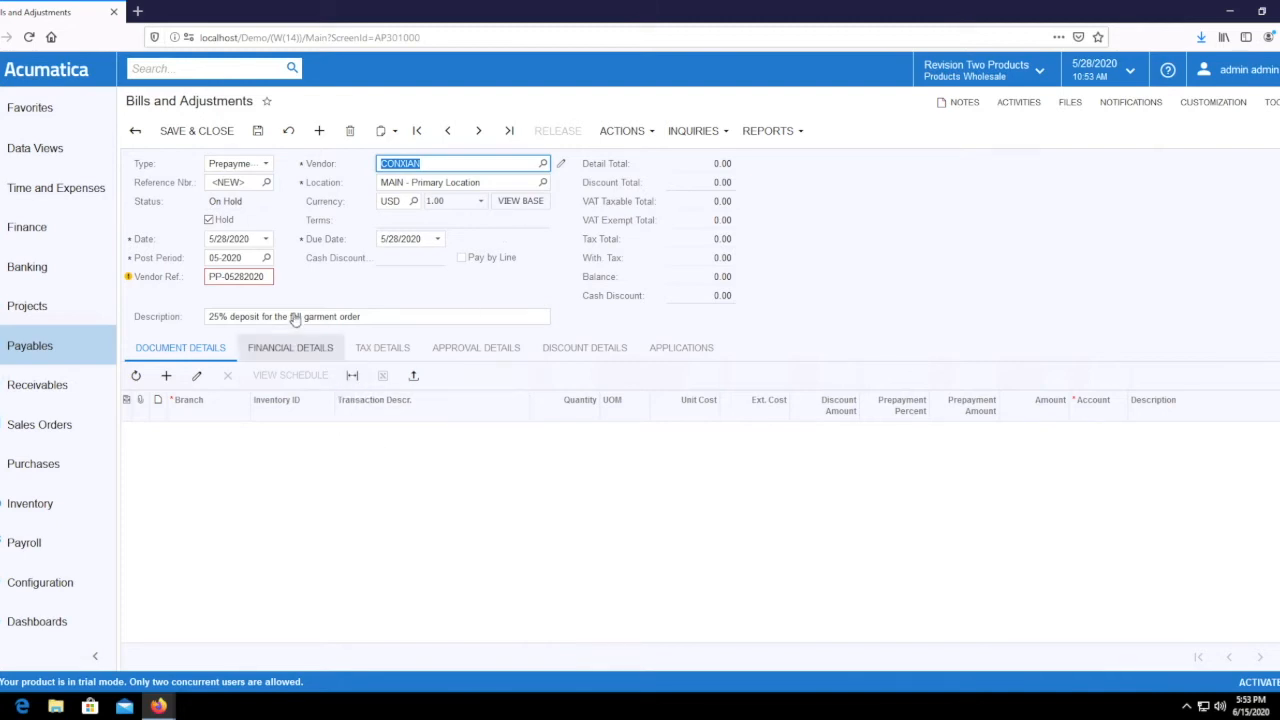
{"action": "left_click", "coordinate": [265, 277]}
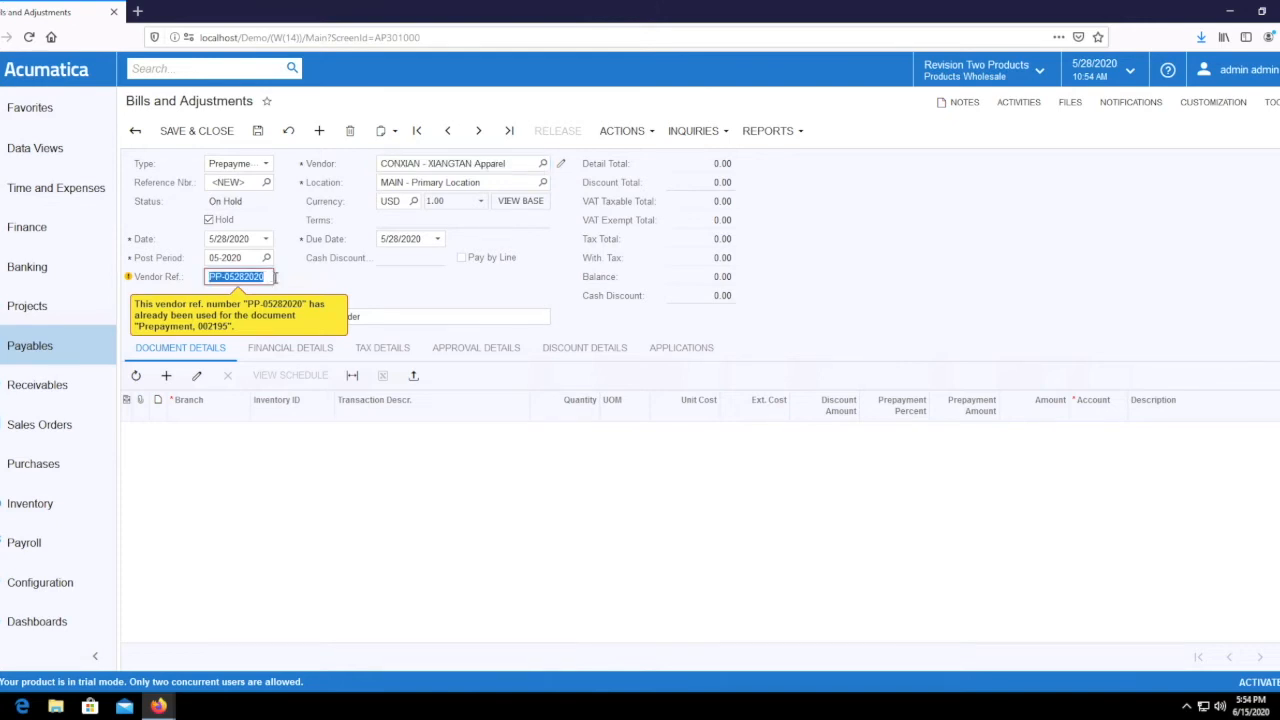
- Add a document detail line and copy the header description into its transaction description
{"action": "left_click", "coordinate": [167, 375]}
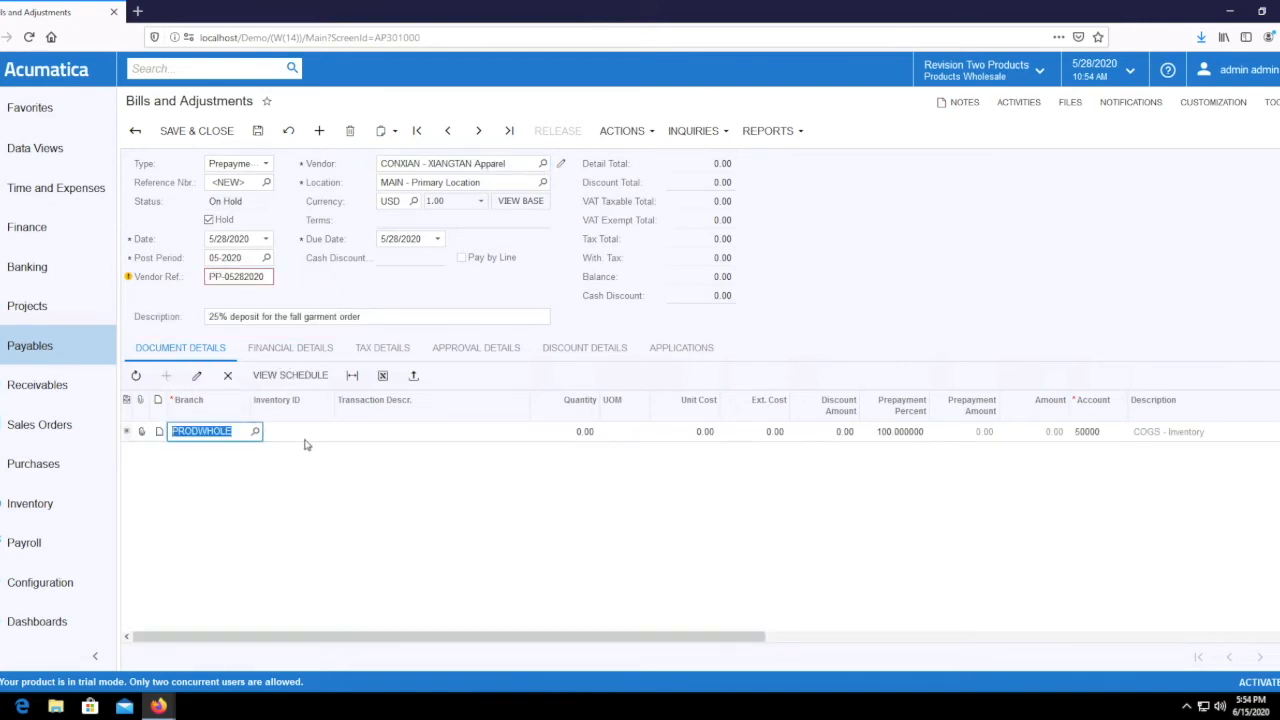
{"action": "left_click", "coordinate": [305, 436]}
{"action": "left_click", "coordinate": [377, 435]}
{"action": "left_click", "coordinate": [376, 315]}
{"action": "key", "text": "ctrl+c"}
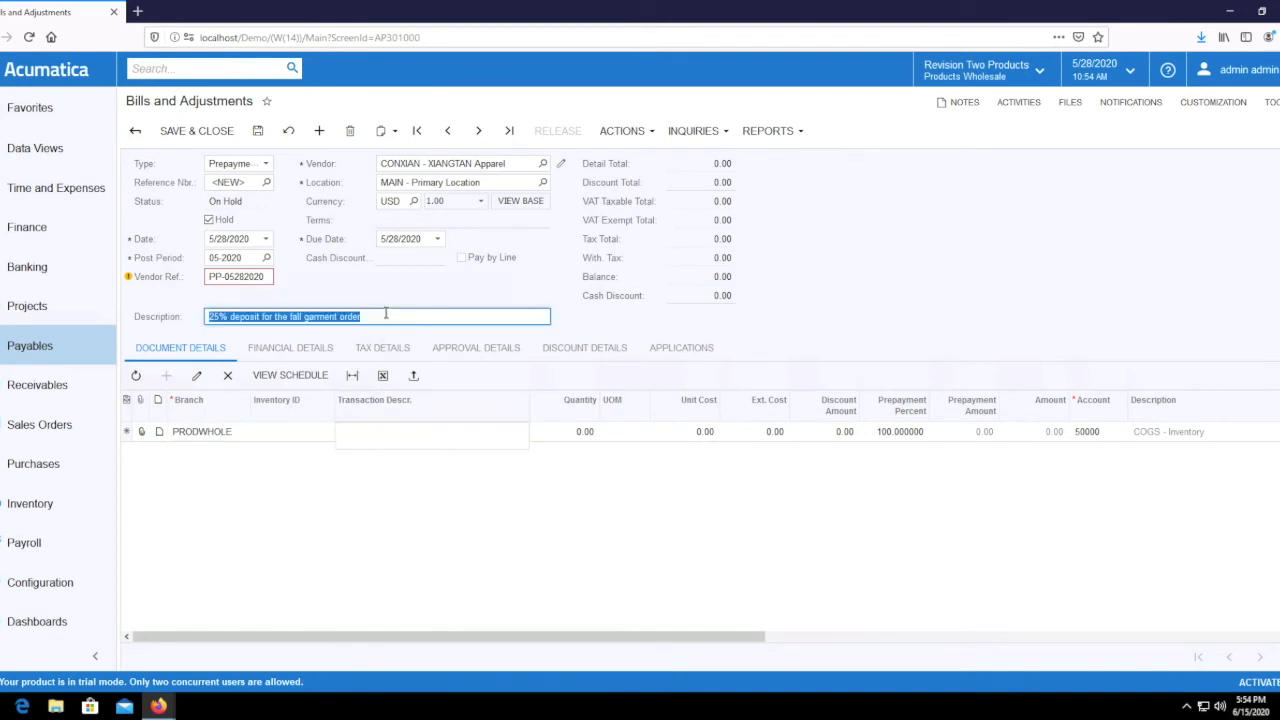
{"action": "left_click", "coordinate": [396, 431]}
{"action": "key", "text": "ctrl+v"}
- Set the detail line's quantity to 1, unit cost to 25,000 and unit of measure to EA
{"action": "key", "text": "Tab"}
{"action": "type", "text": "1"}
{"action": "key", "text": "Tab"}
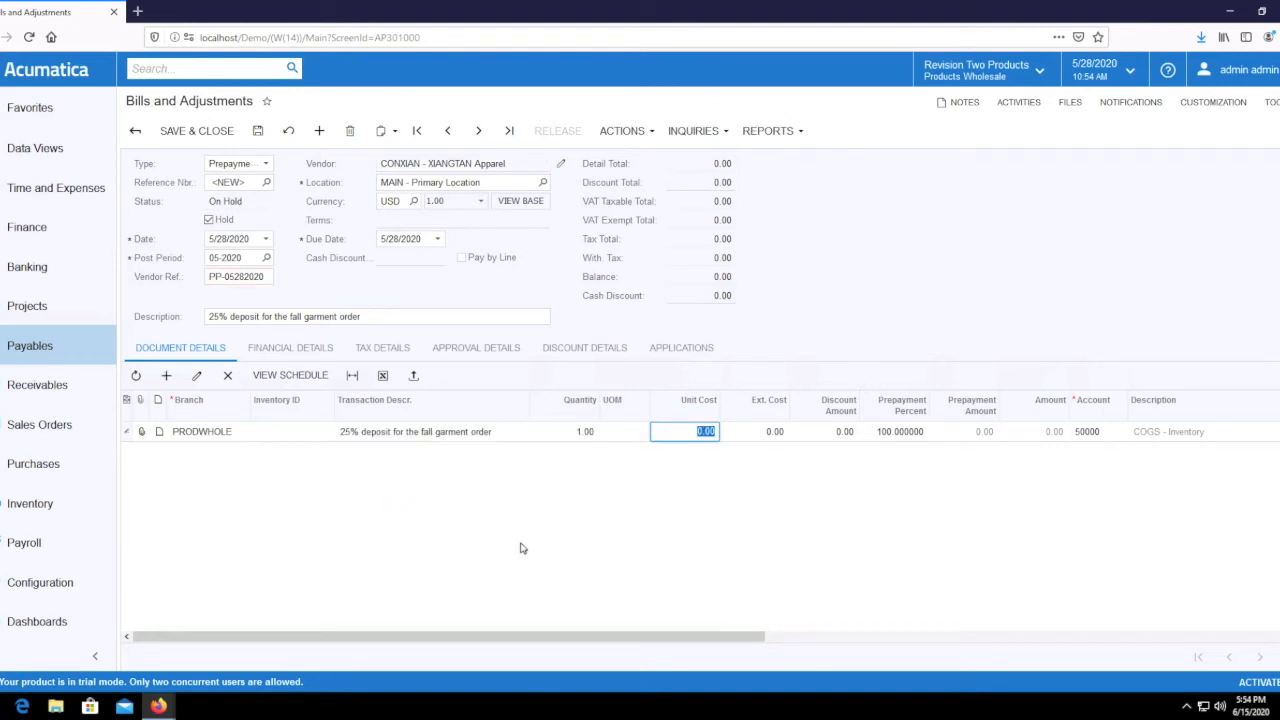
{"action": "type", "text": "25000"}
{"action": "key", "text": "Tab"}
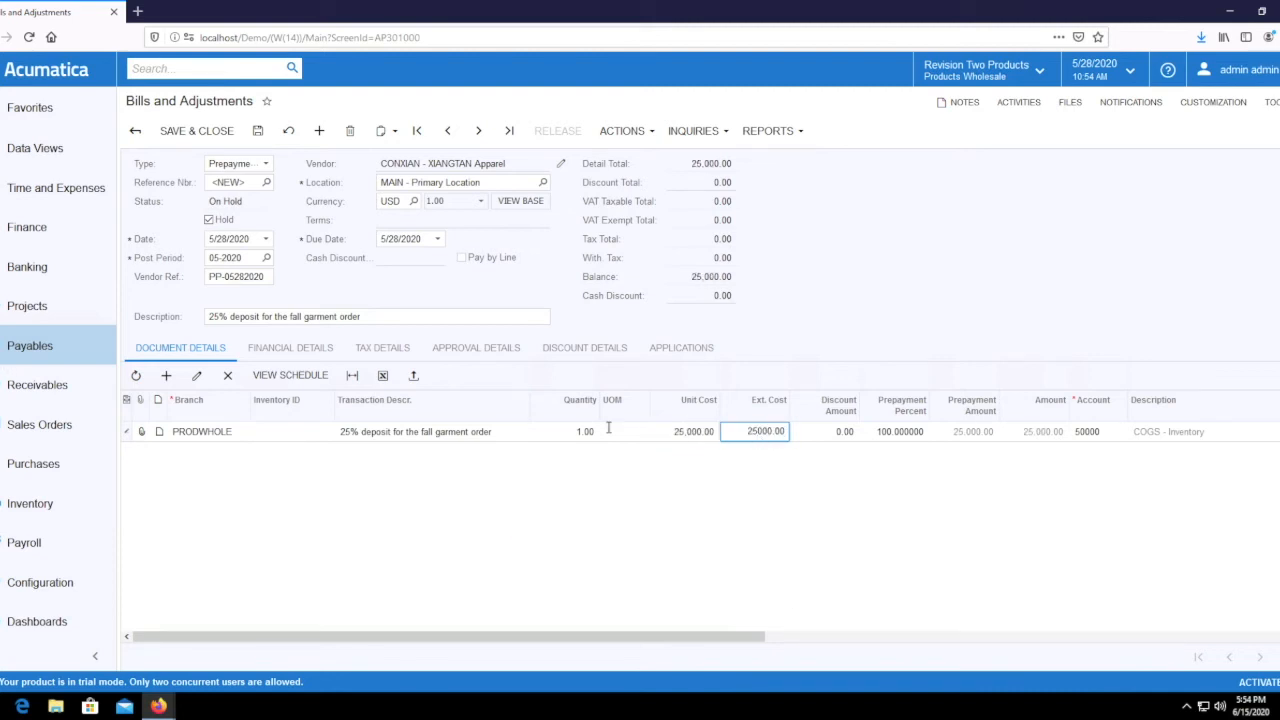
{"action": "left_click", "coordinate": [617, 431]}
{"action": "type", "text": "EA"}
{"action": "key", "text": "Tab"}
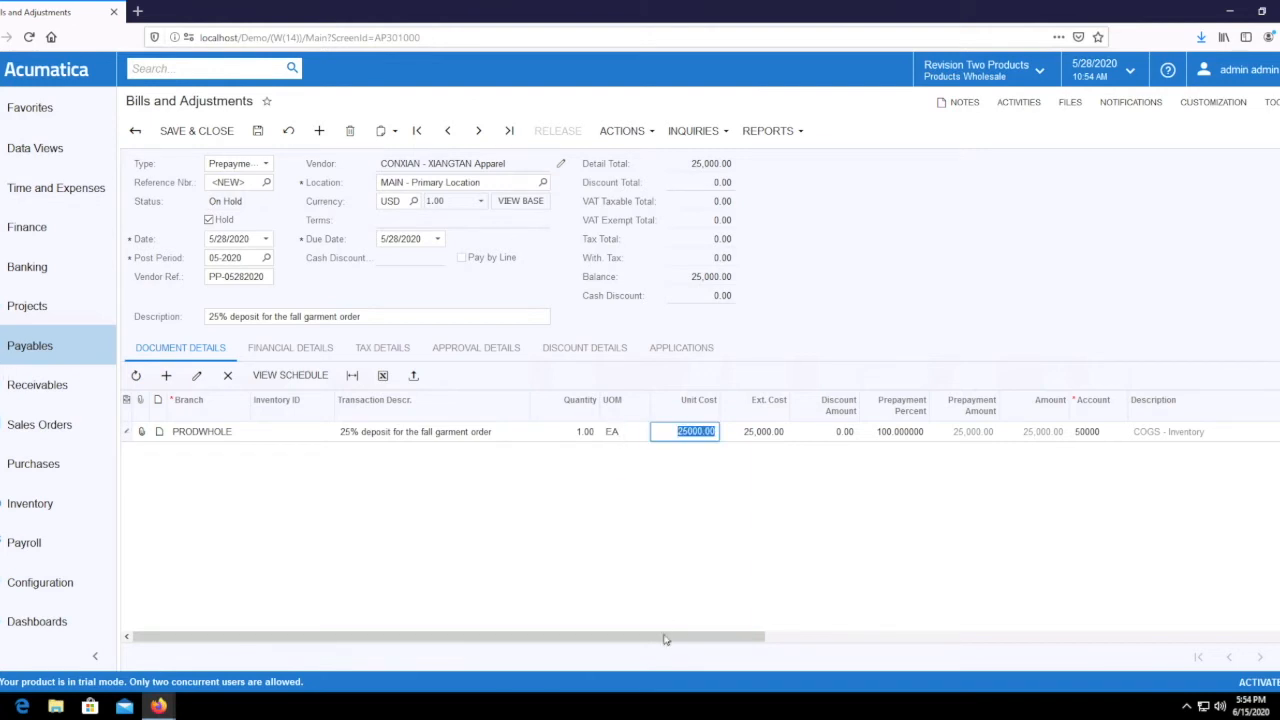
- Set the project of the deposit detail line to X
{"action": "left_click_drag", "start_coordinate": [675, 643], "coordinate": [978, 640]}
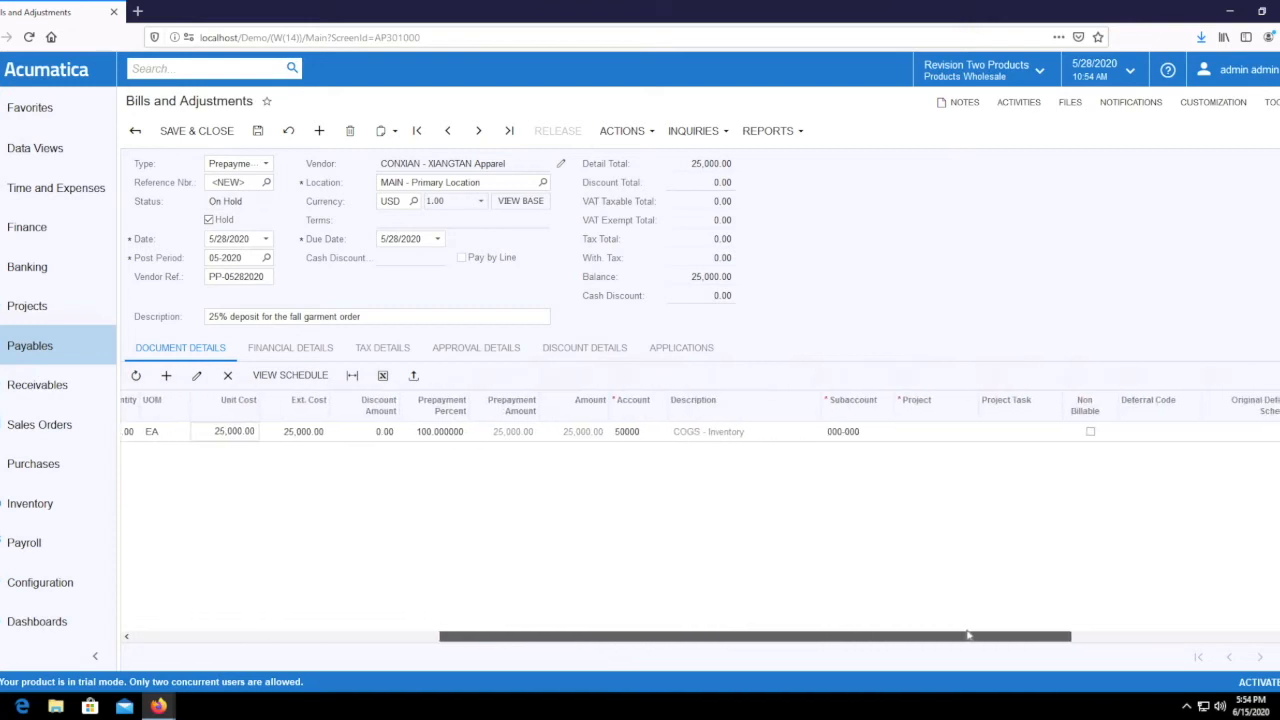
{"action": "left_click", "coordinate": [942, 431]}
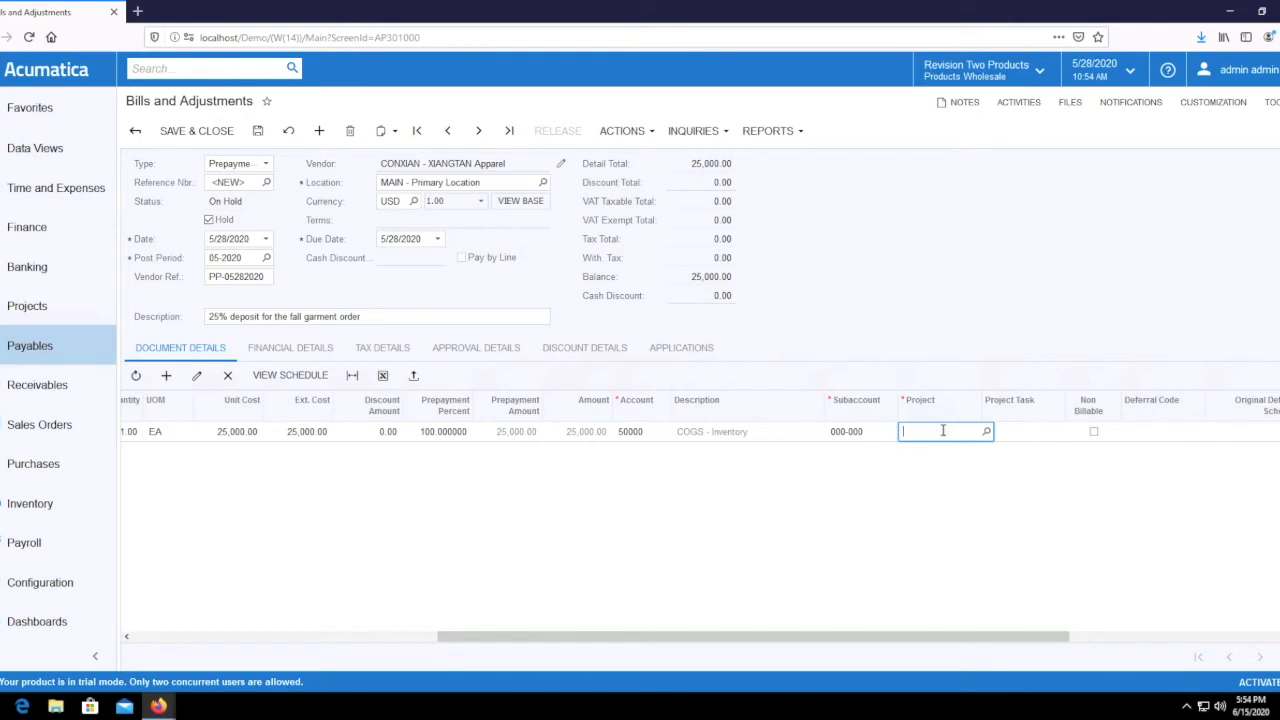
{"action": "type", "text": "X"}
{"action": "key", "text": "Tab"}
{"action": "left_click_drag", "start_coordinate": [920, 642], "coordinate": [583, 637]}
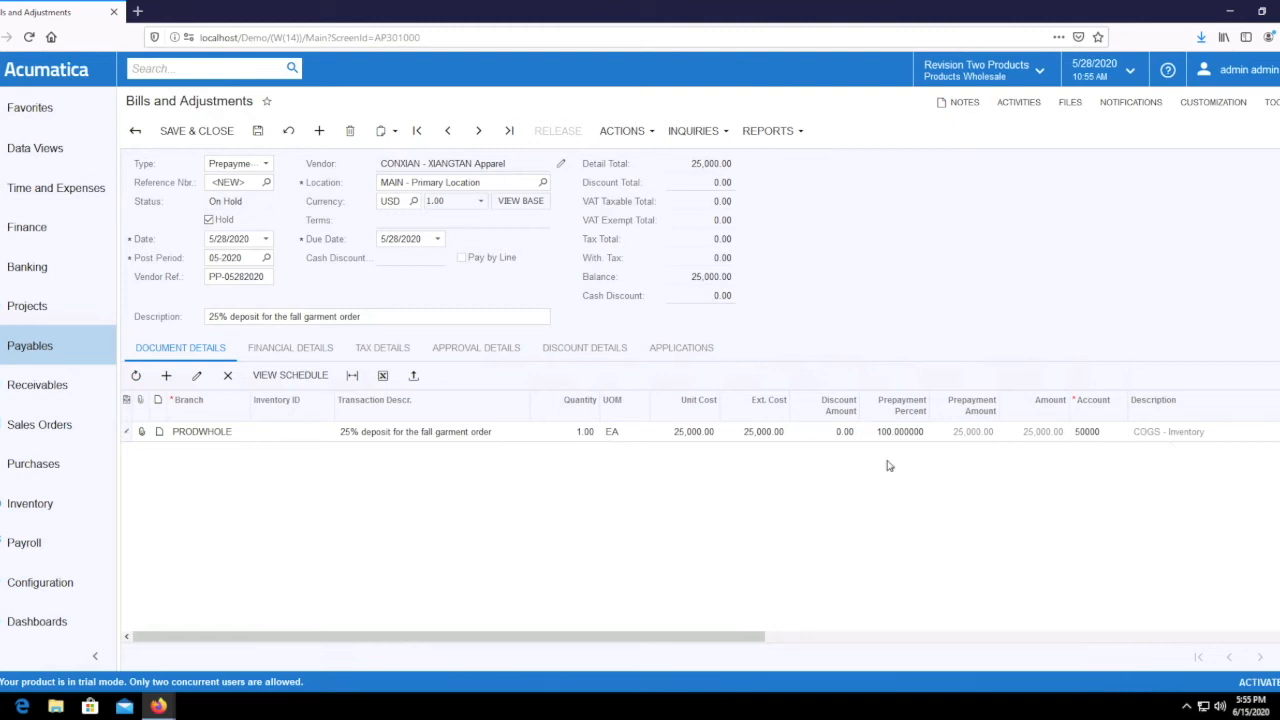
- Save the prepayment, take it off hold and release it
{"action": "left_click", "coordinate": [257, 131]}
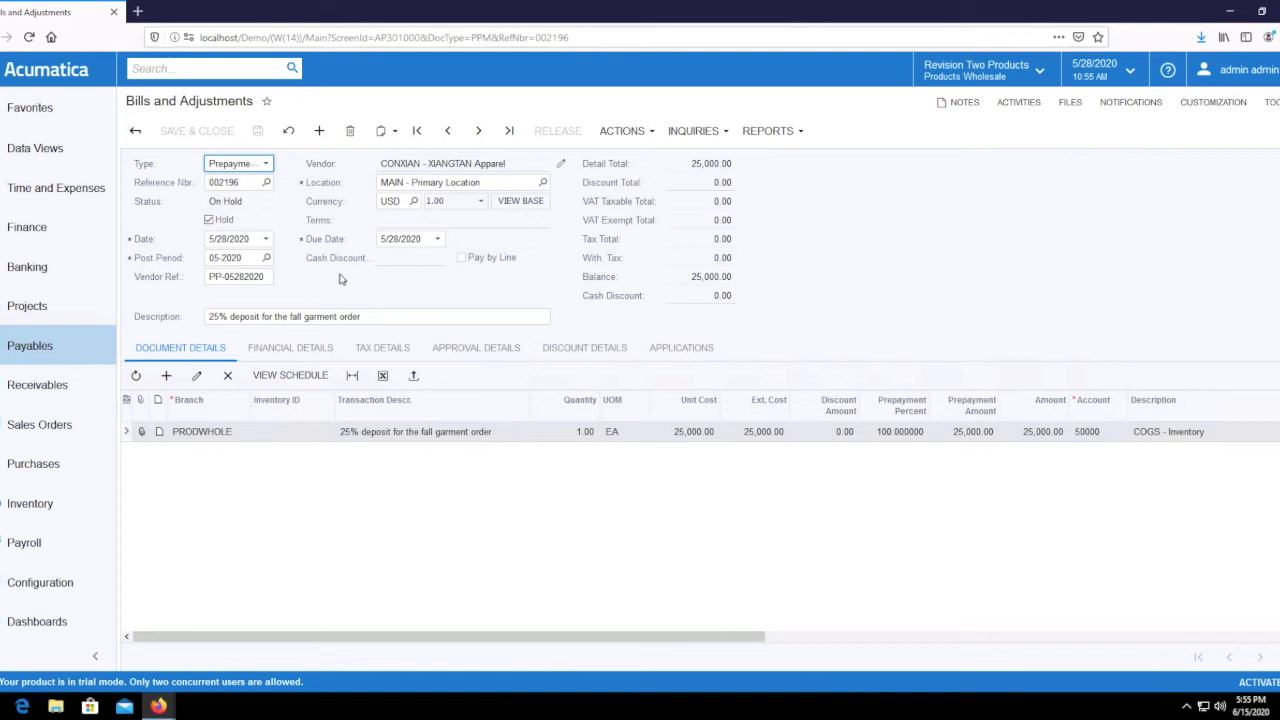
{"action": "left_click", "coordinate": [209, 221]}
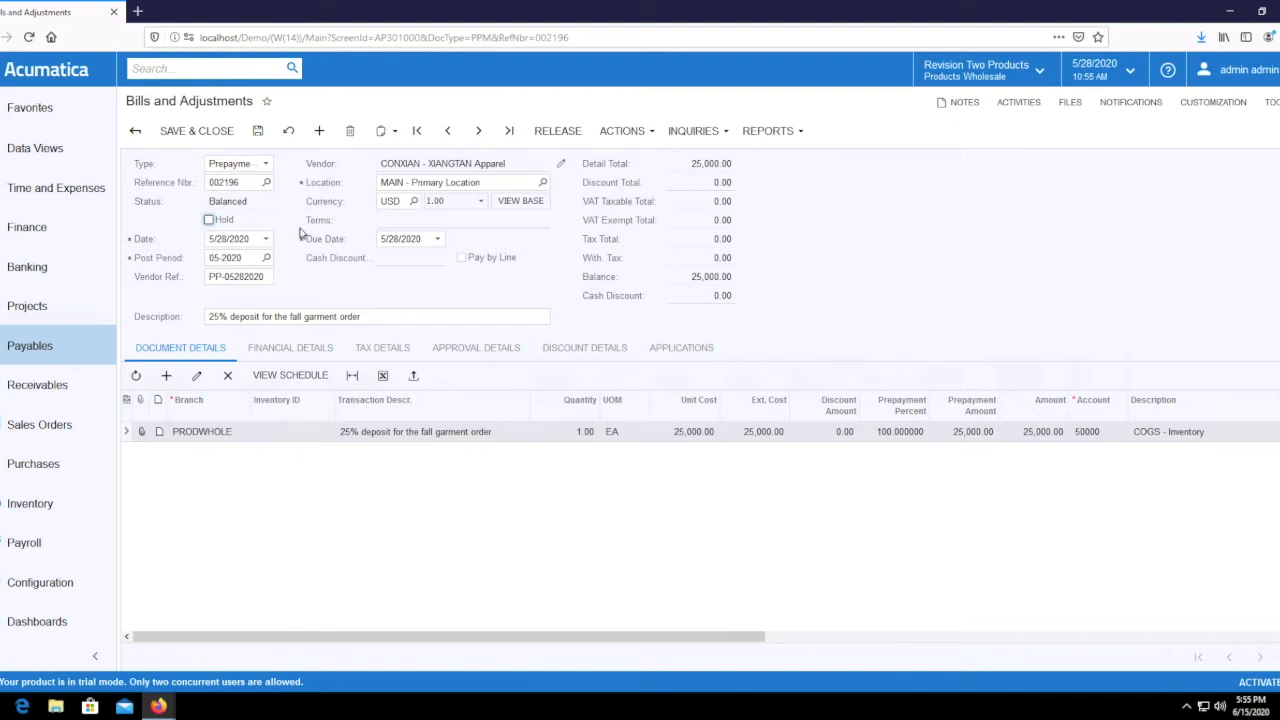
{"action": "left_click", "coordinate": [560, 131]}
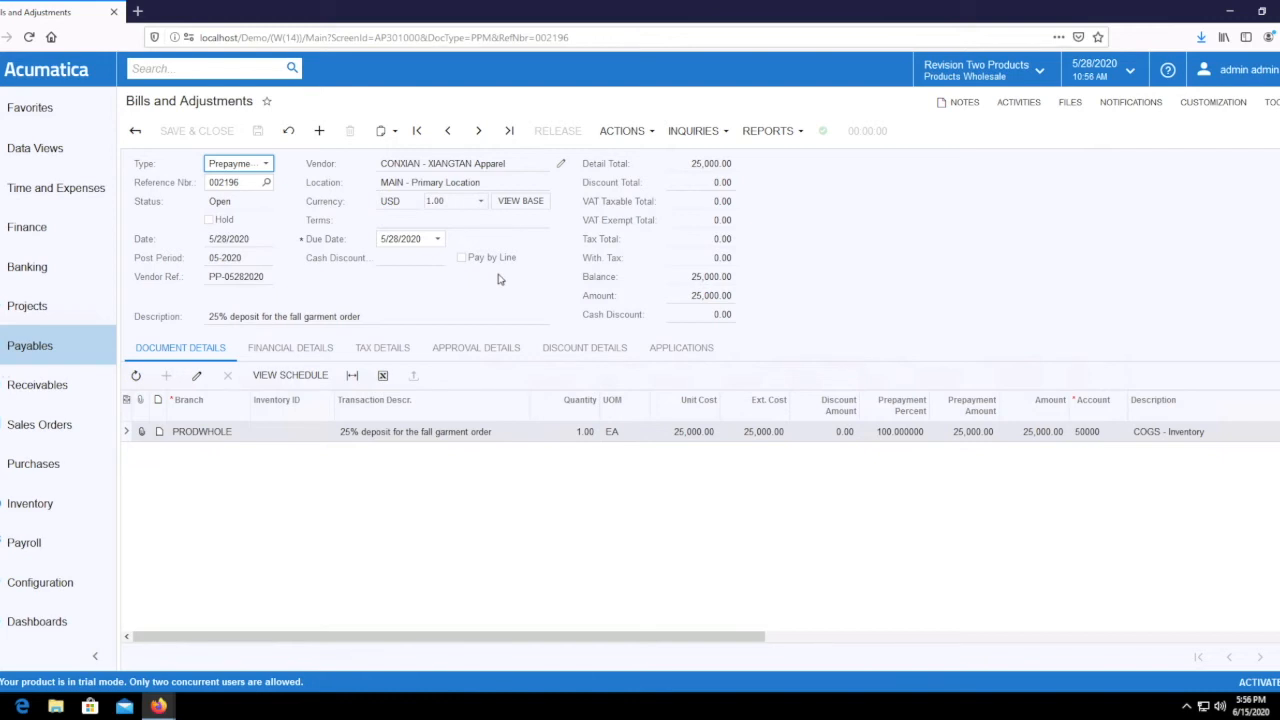
{"action": "left_click", "coordinate": [235, 164]}
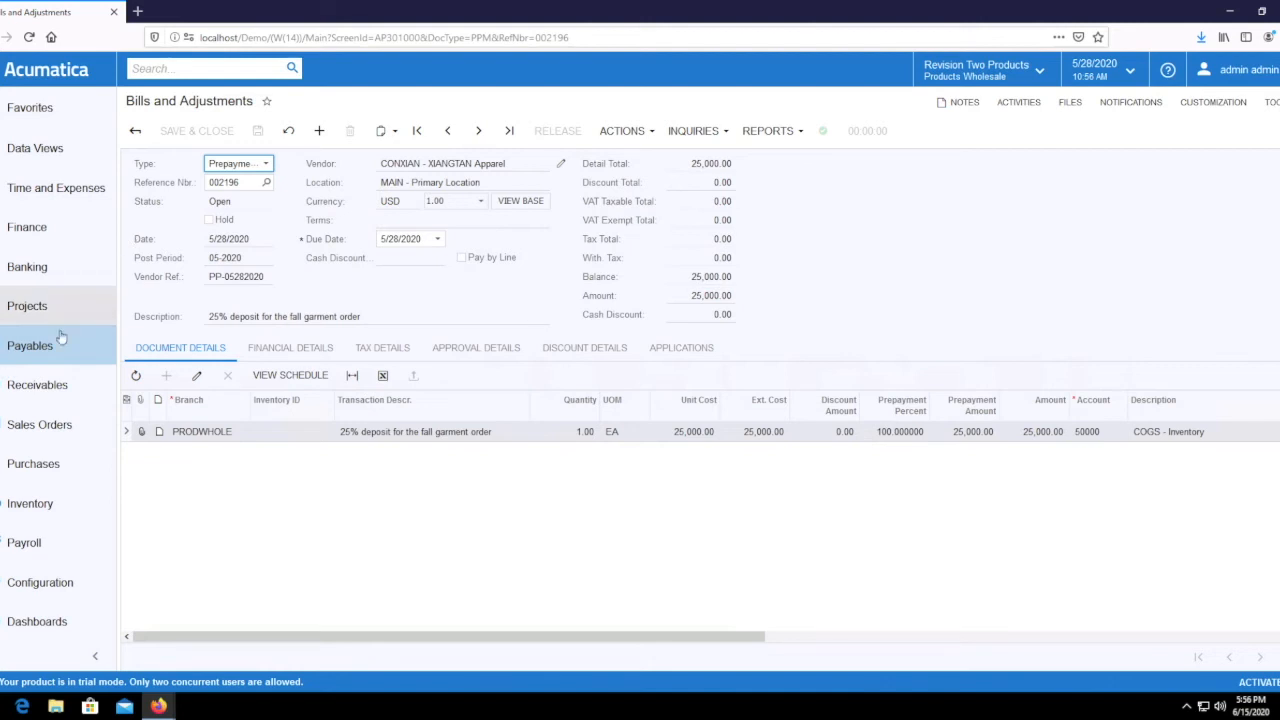
- Create a new check payment for vendor CONXIAN - XIANGTAN Apparel with CASH as the payment method
{"action": "left_click", "coordinate": [40, 352]}
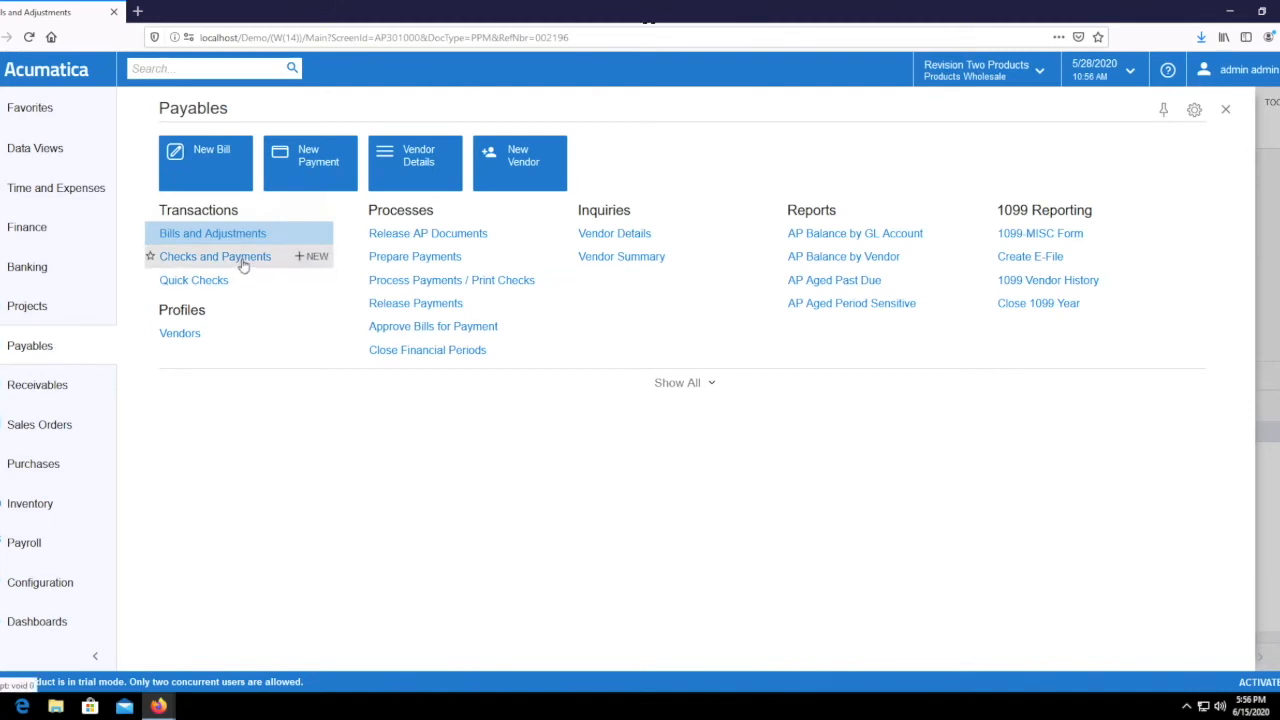
{"action": "left_click", "coordinate": [320, 258]}
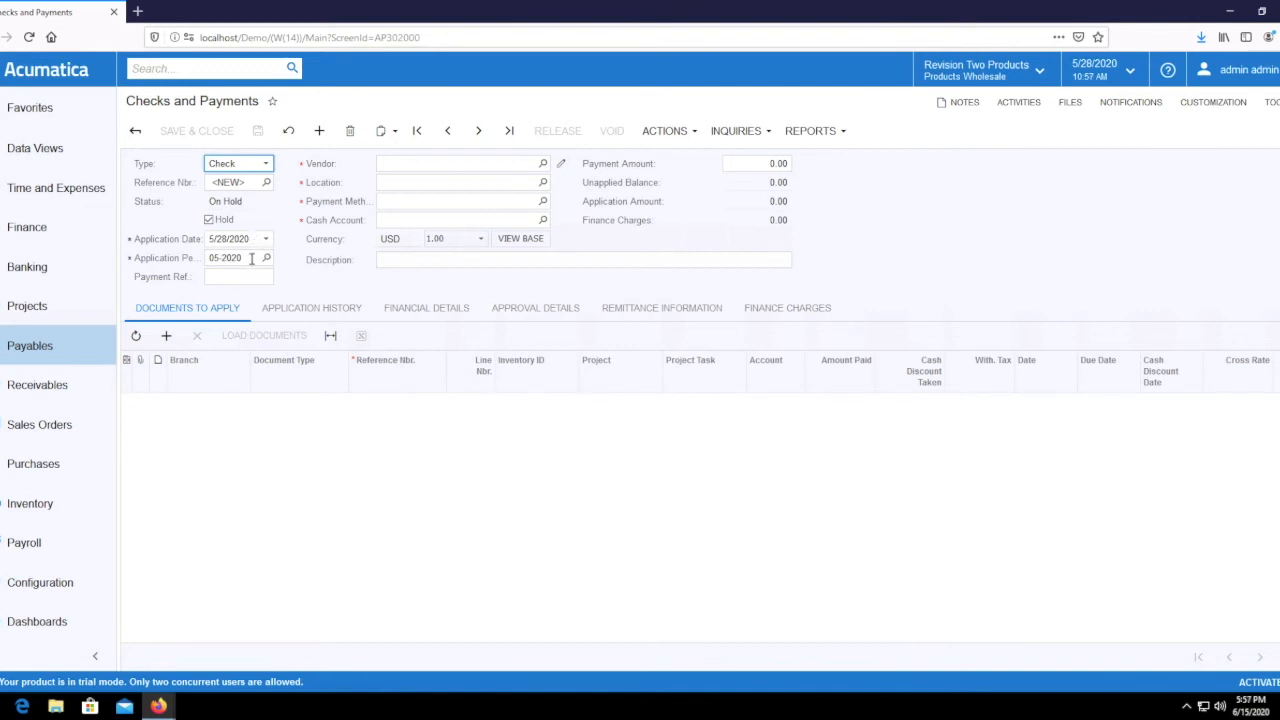
{"action": "left_click", "coordinate": [427, 166]}
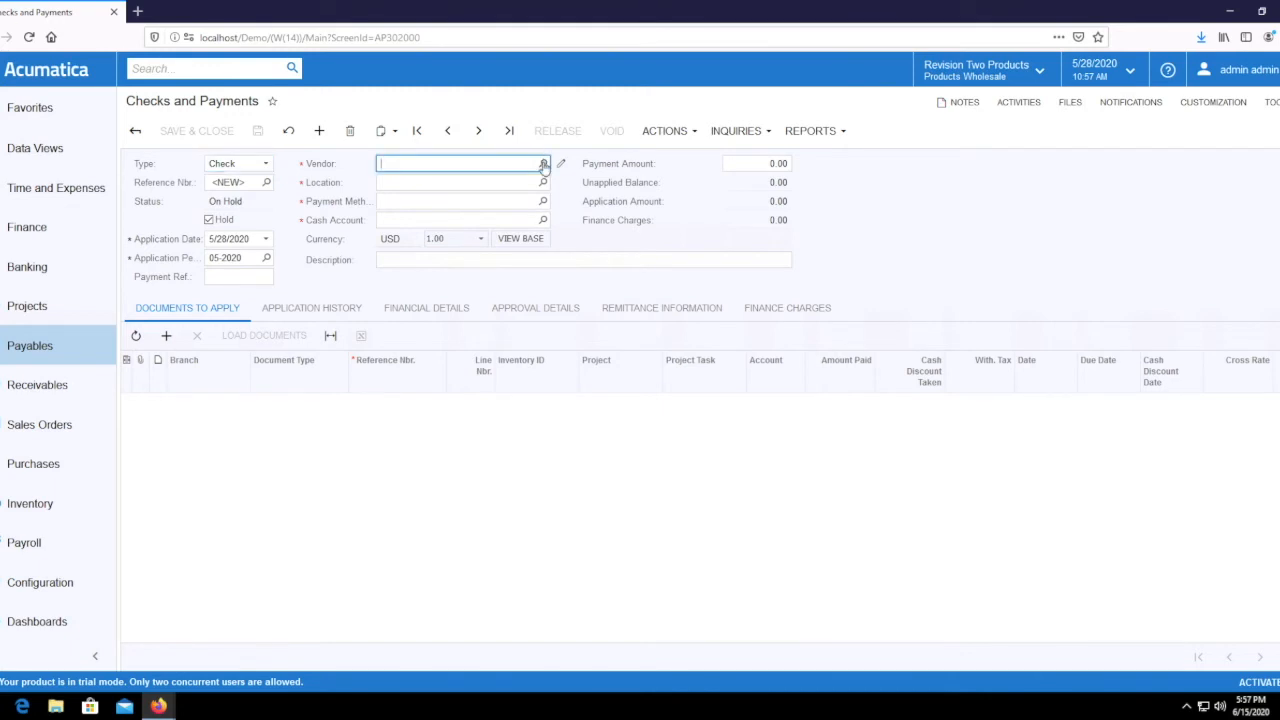
{"action": "type", "text": "conx"}
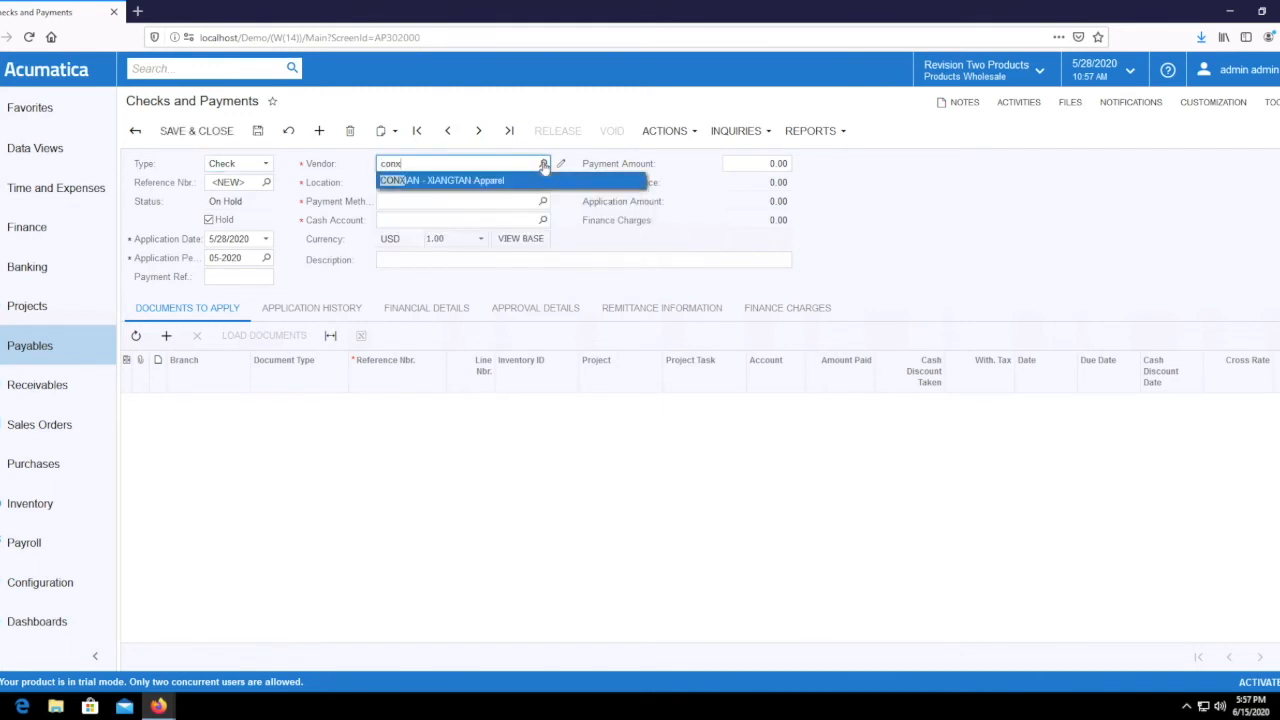
{"action": "left_click", "coordinate": [520, 181]}
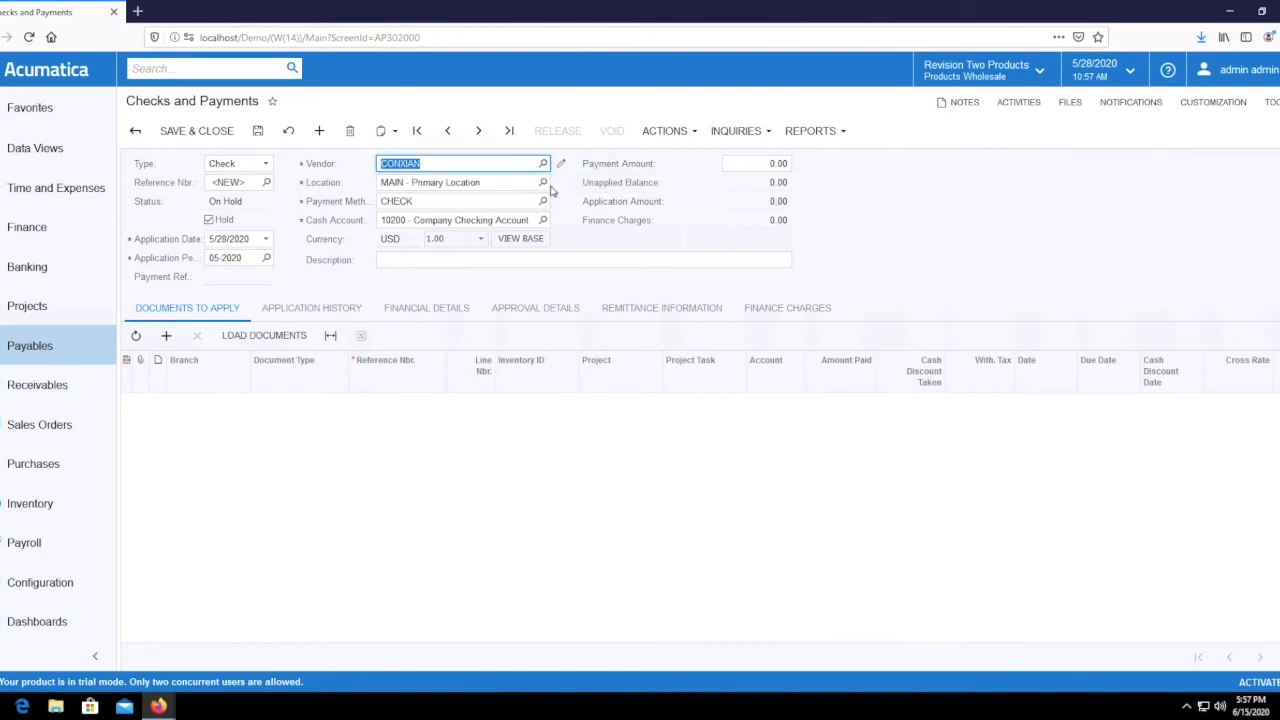
{"action": "left_click", "coordinate": [543, 201]}
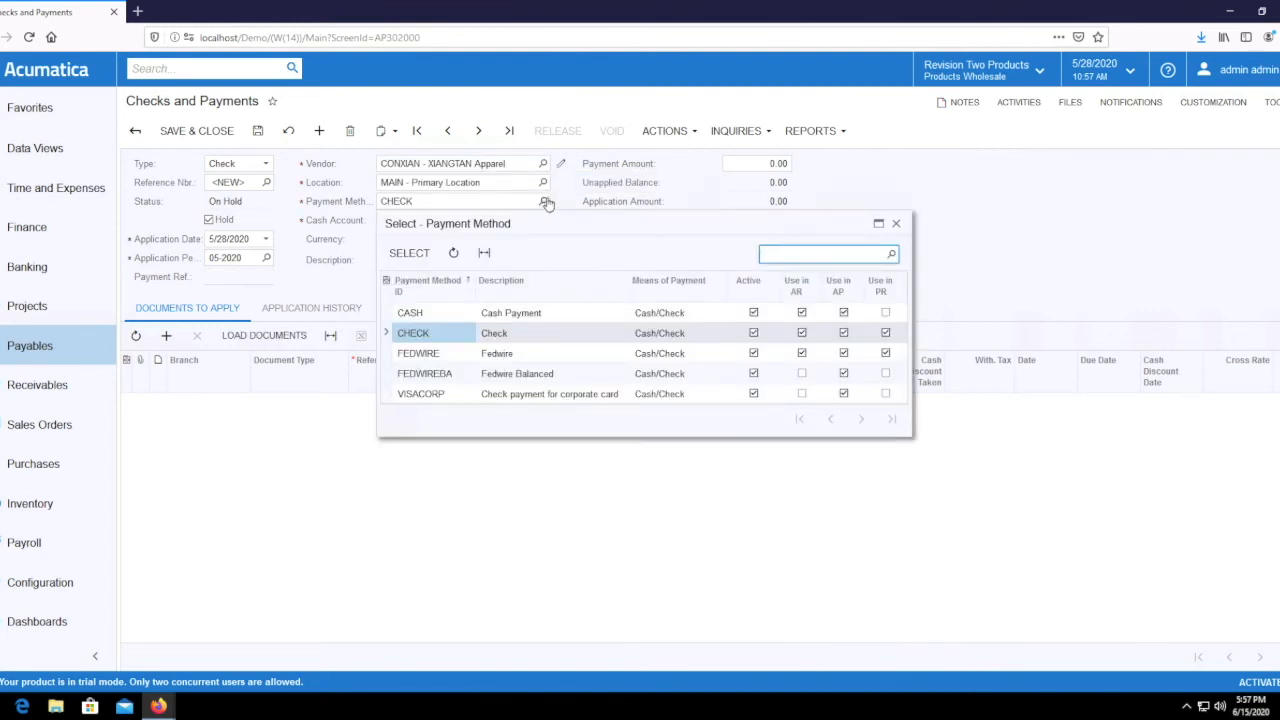
{"action": "double_click", "coordinate": [436, 316]}
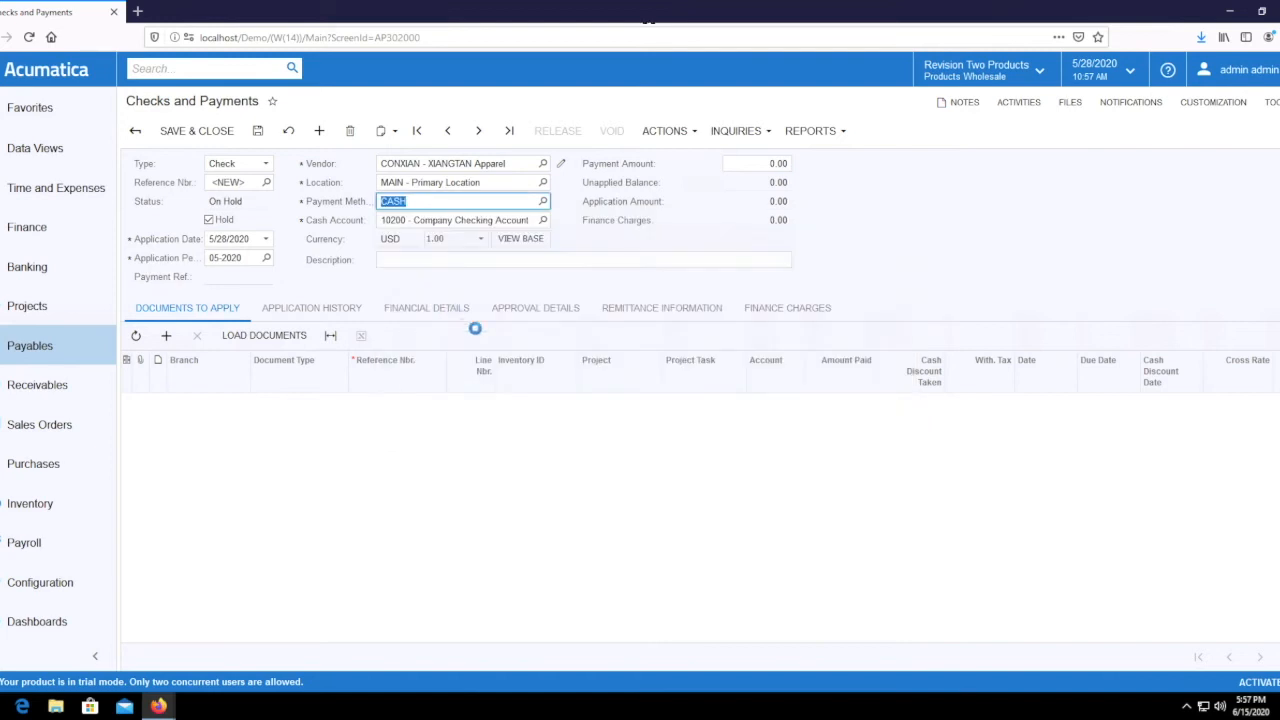
- Enter "Deposit payment" as the payment's description and set the payment amount to 25,000
{"action": "left_click", "coordinate": [497, 262]}
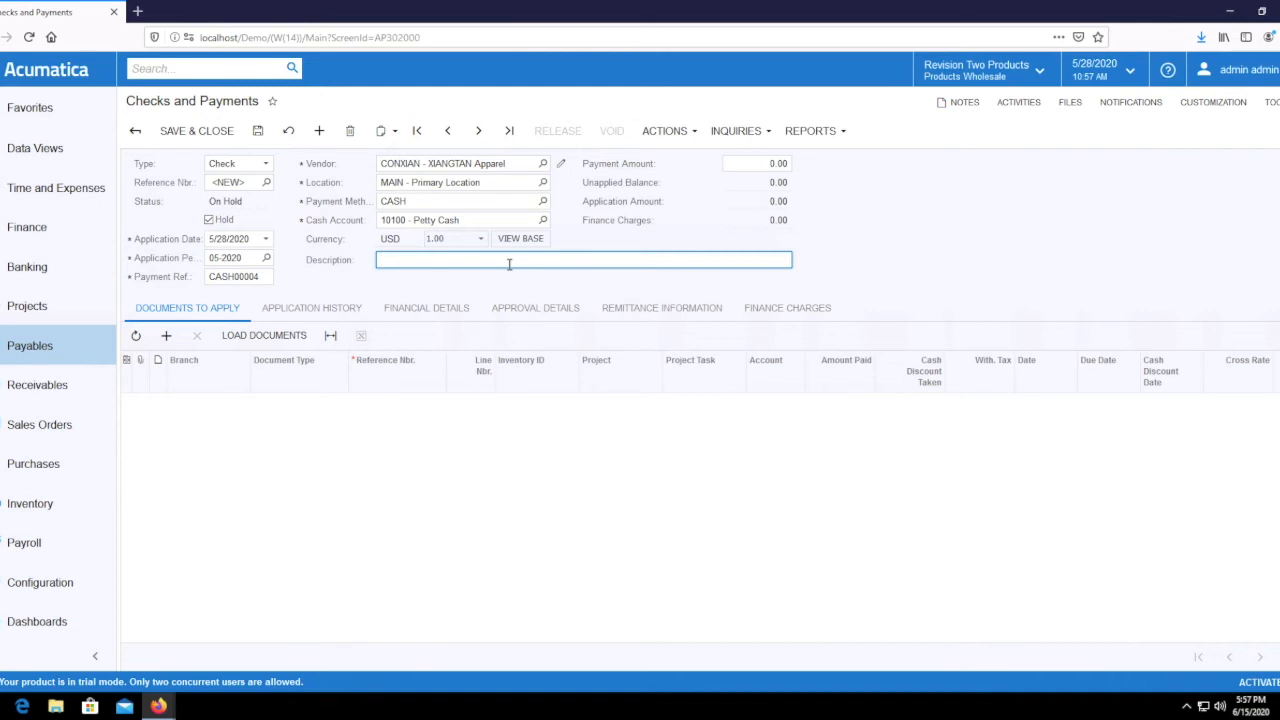
{"action": "type", "text": "De"}
{"action": "type", "text": "posit p"}
{"action": "type", "text": "ayemnt"}
{"action": "left_click", "coordinate": [442, 262]}
{"action": "key", "text": "BackSpace"}
{"action": "key", "text": "BackSpace"}
{"action": "type", "text": "me"}
{"action": "left_click", "coordinate": [742, 164]}
{"action": "type", "text": "25000"}
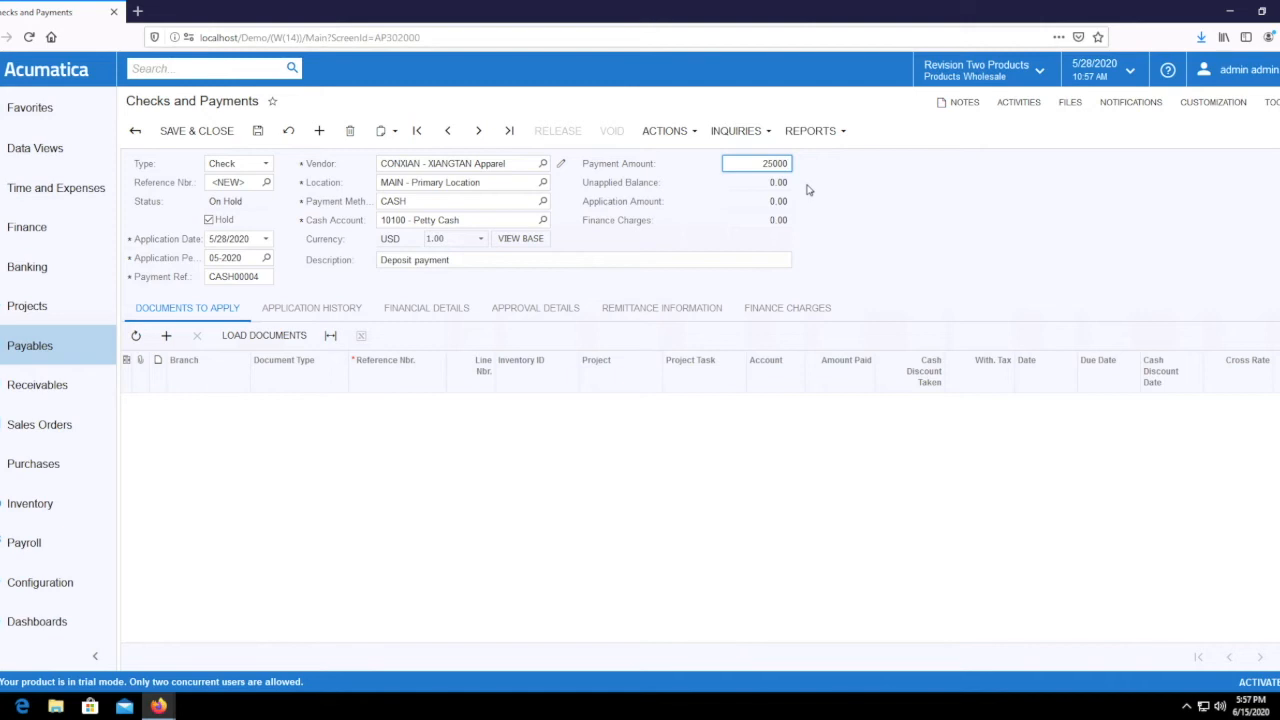
{"action": "key", "text": "Tab"}
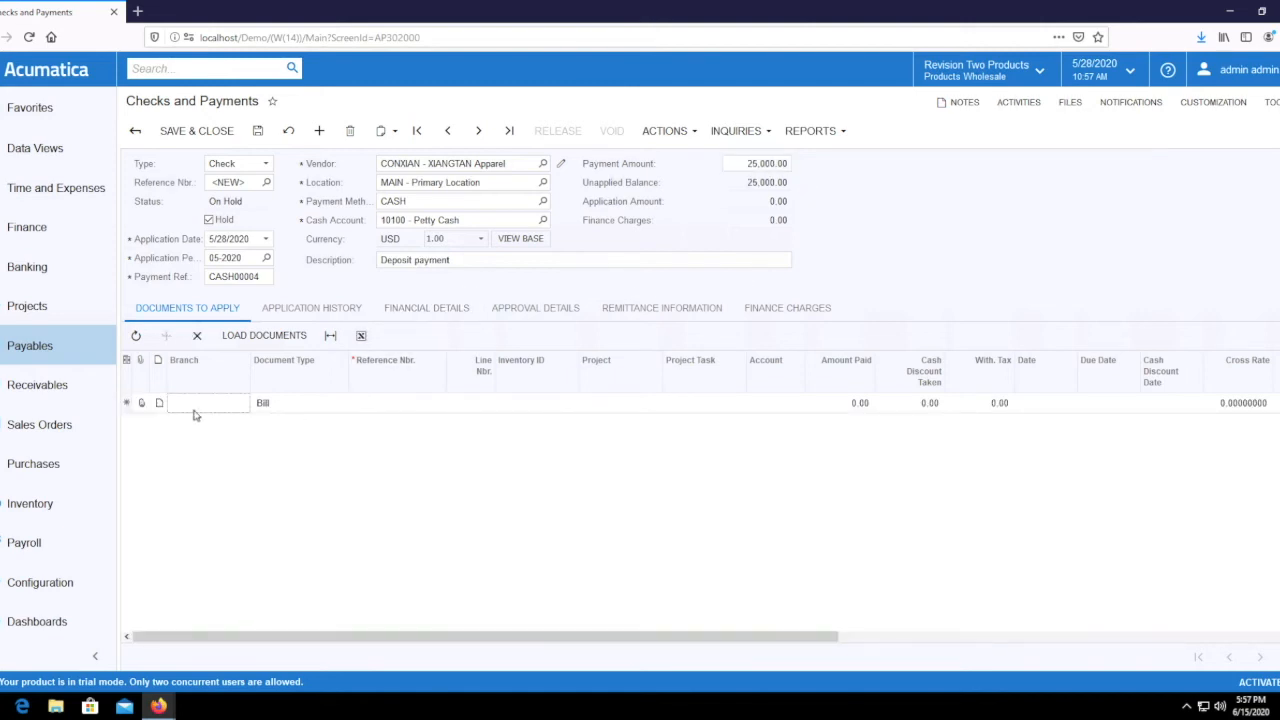
- Add the vendor's prepayment 002196 as the document to apply and save the payment
{"action": "left_click", "coordinate": [321, 411]}
{"action": "left_click", "coordinate": [352, 404]}
{"action": "left_click", "coordinate": [320, 464]}
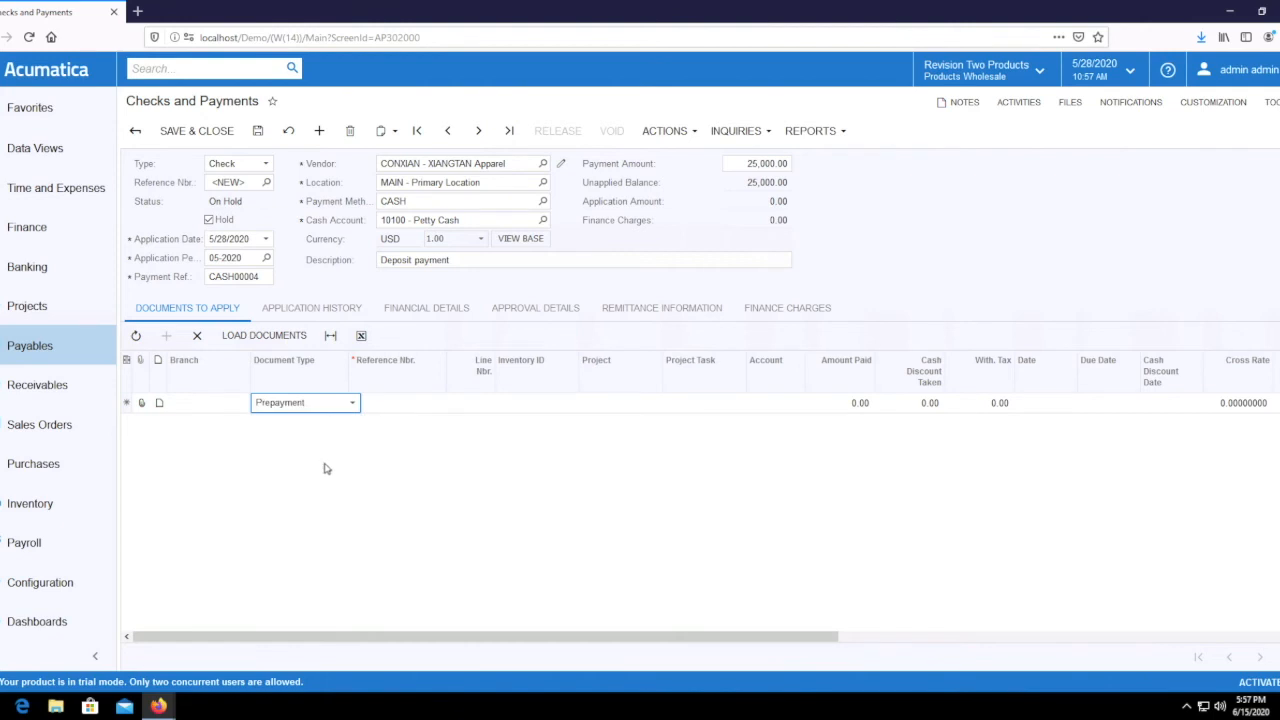
{"action": "left_click", "coordinate": [443, 405]}
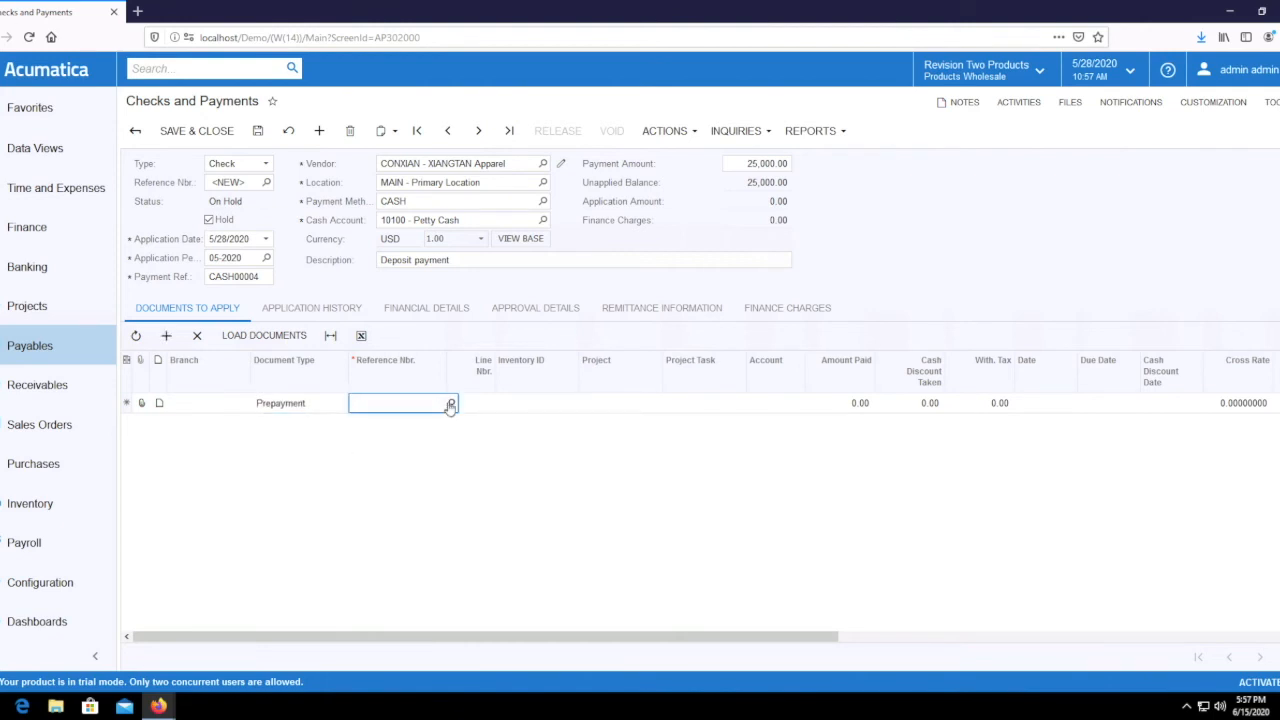
{"action": "left_click", "coordinate": [451, 403]}
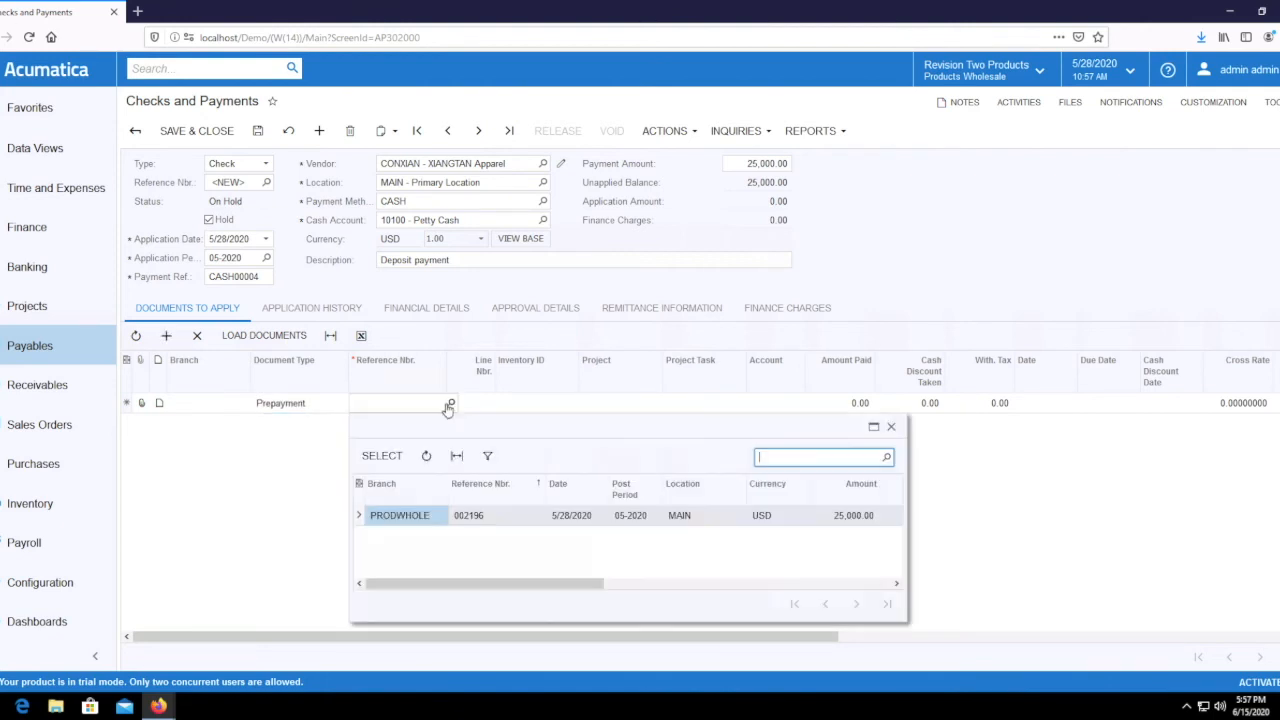
{"action": "double_click", "coordinate": [427, 516]}
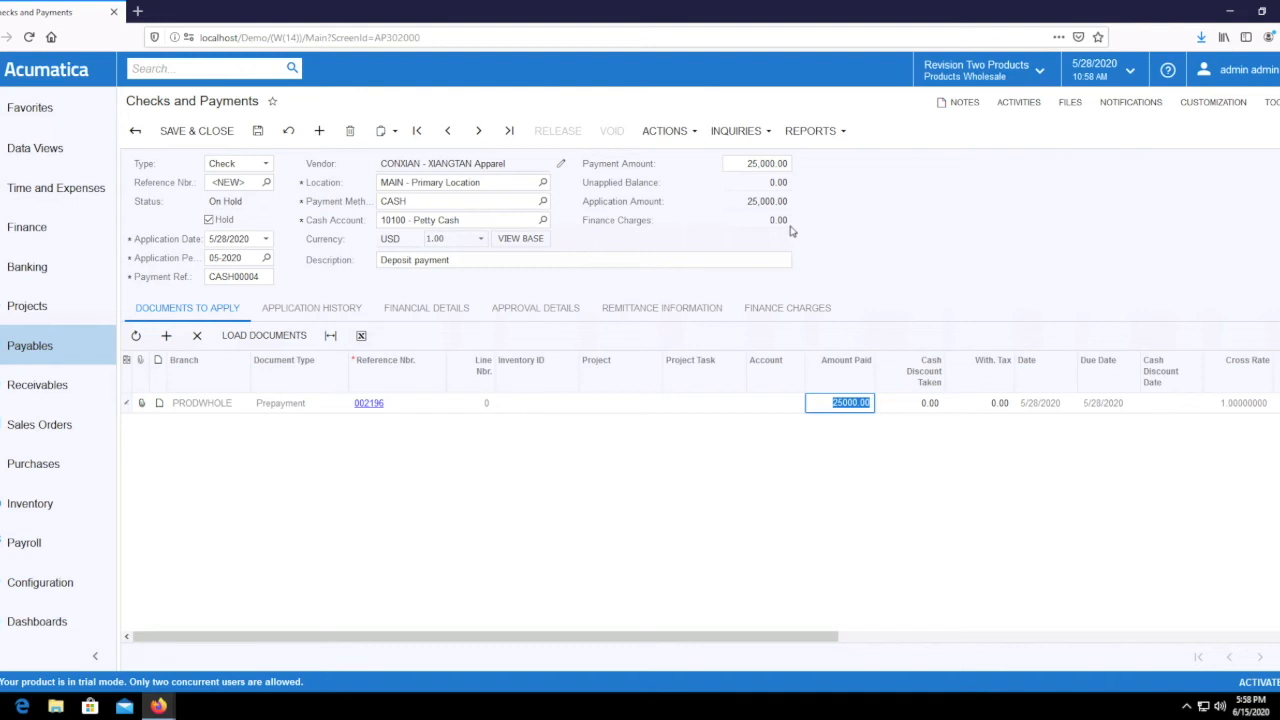
{"action": "left_click", "coordinate": [258, 131]}
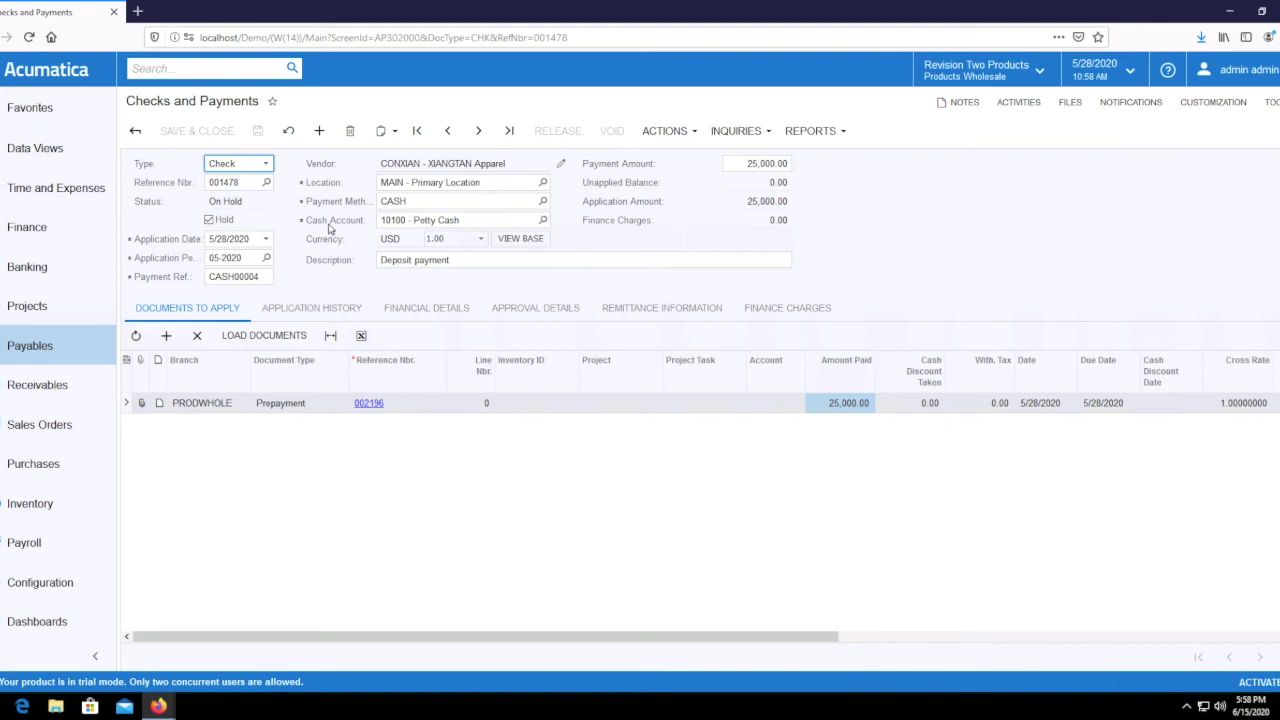
- Reopen the deposit payment from the Checks and Payments list, take it off hold and release it, and return to the list
{"action": "left_click", "coordinate": [232, 101]}
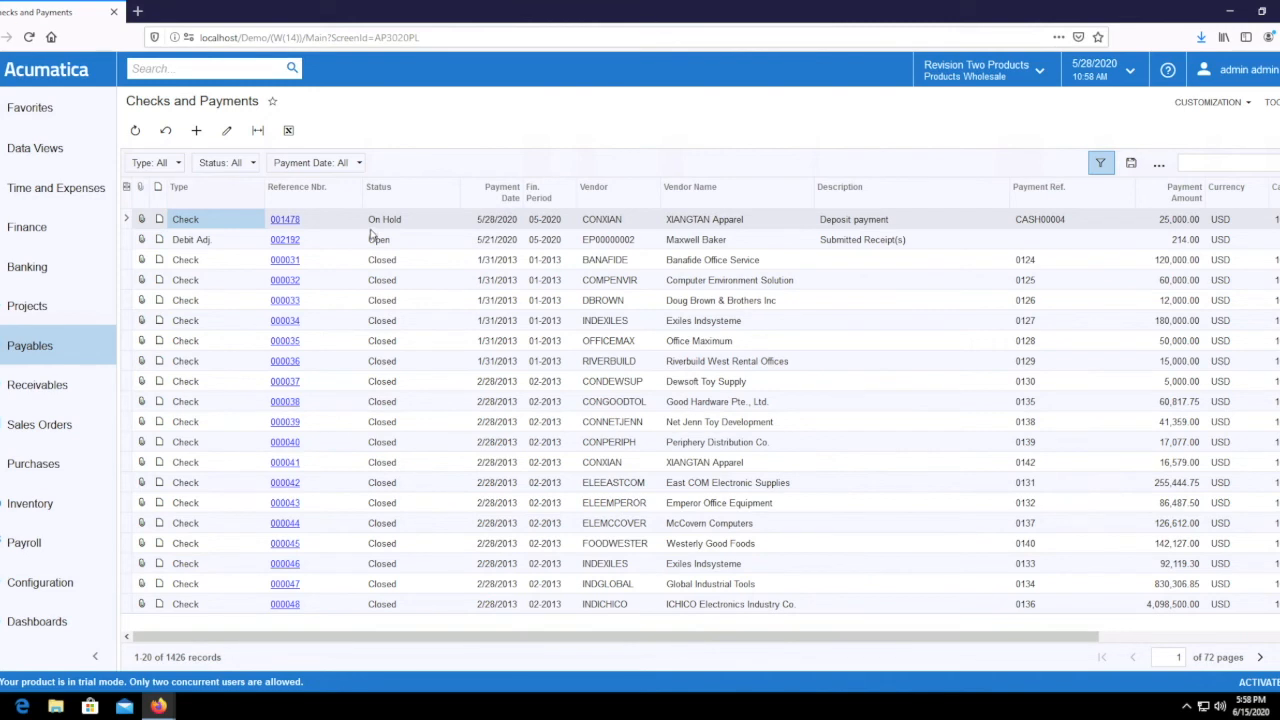
{"action": "left_click", "coordinate": [318, 214]}
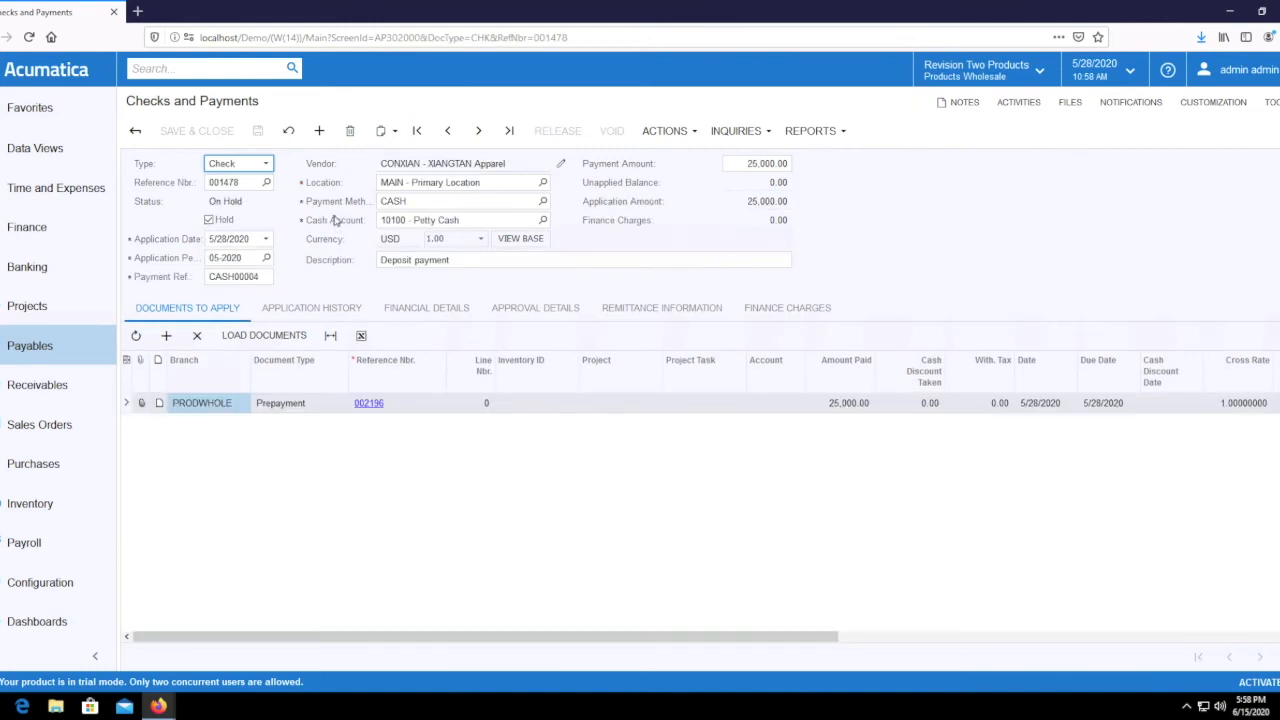
{"action": "left_click", "coordinate": [222, 220]}
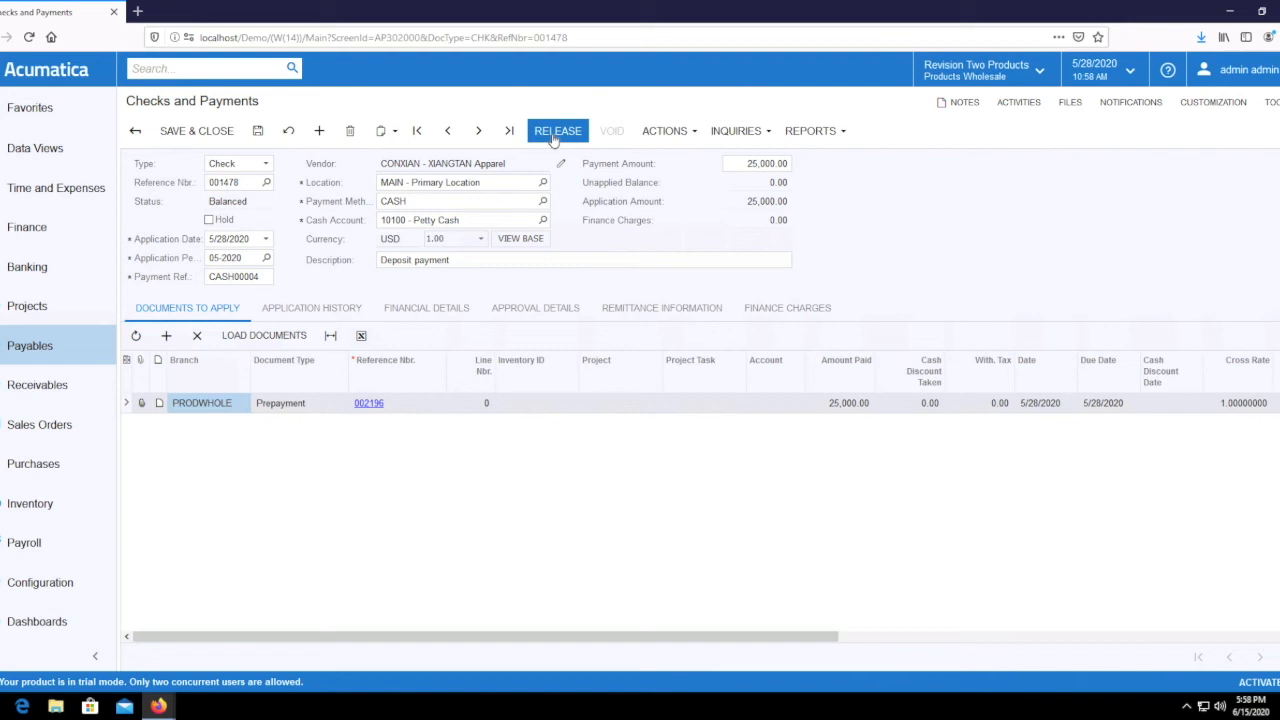
{"action": "left_click", "coordinate": [553, 135]}
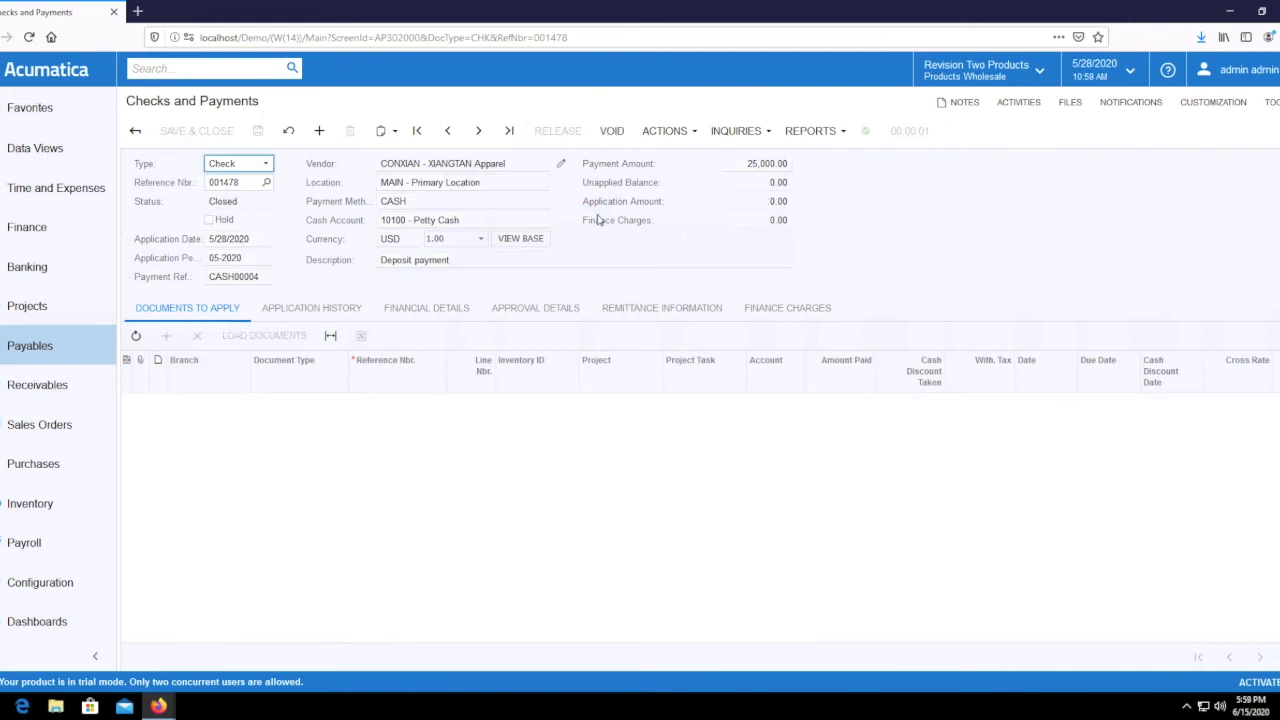
{"action": "left_click", "coordinate": [197, 104]}
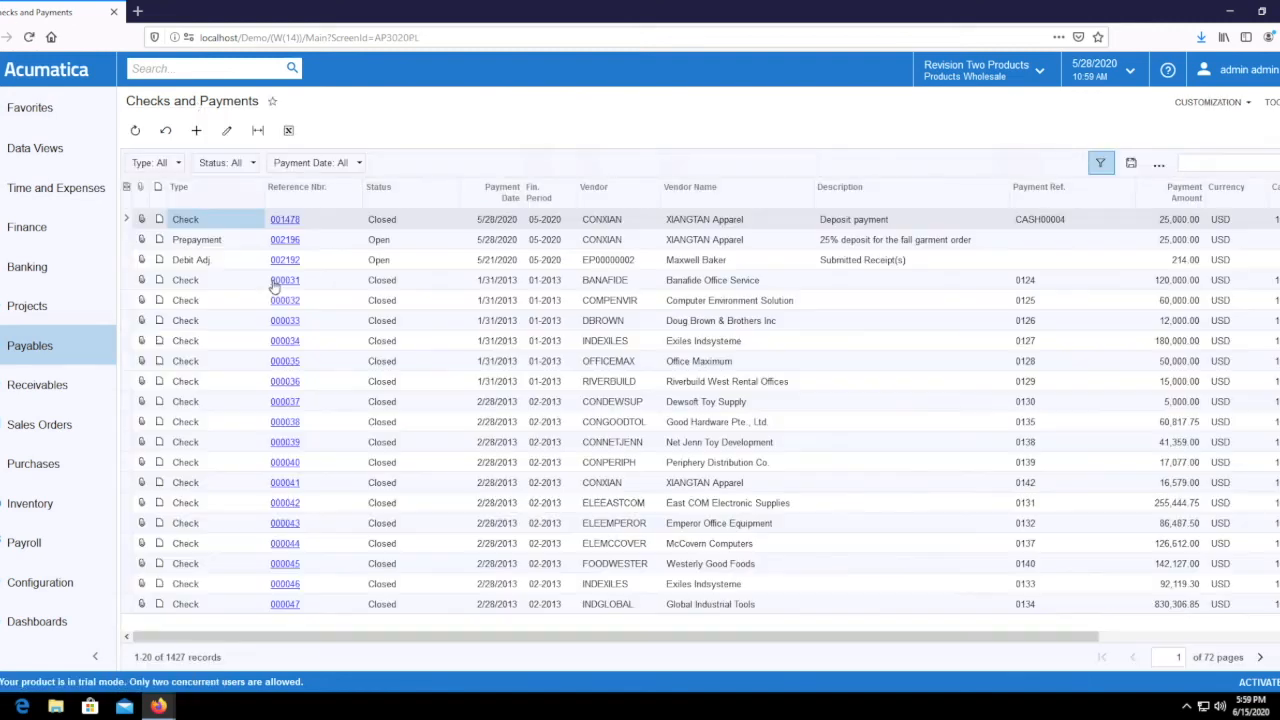